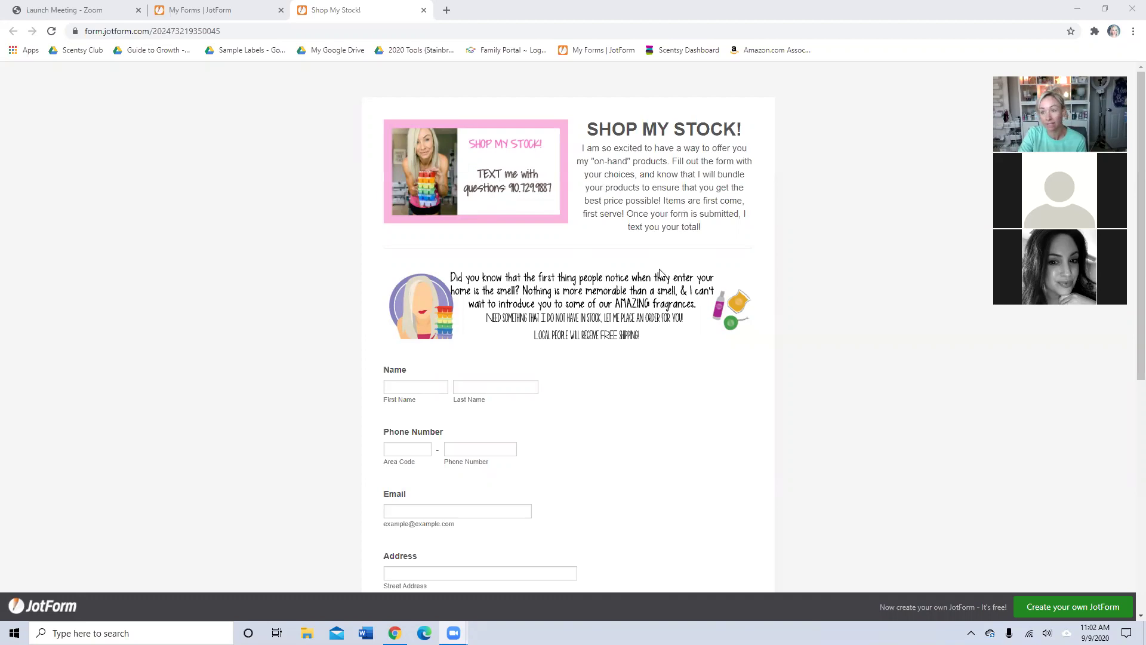
# Step: Review the contact, payment and interest questions on the order form's first page, and advance to the product page
pyautogui.scroll(-4, 647, 351)
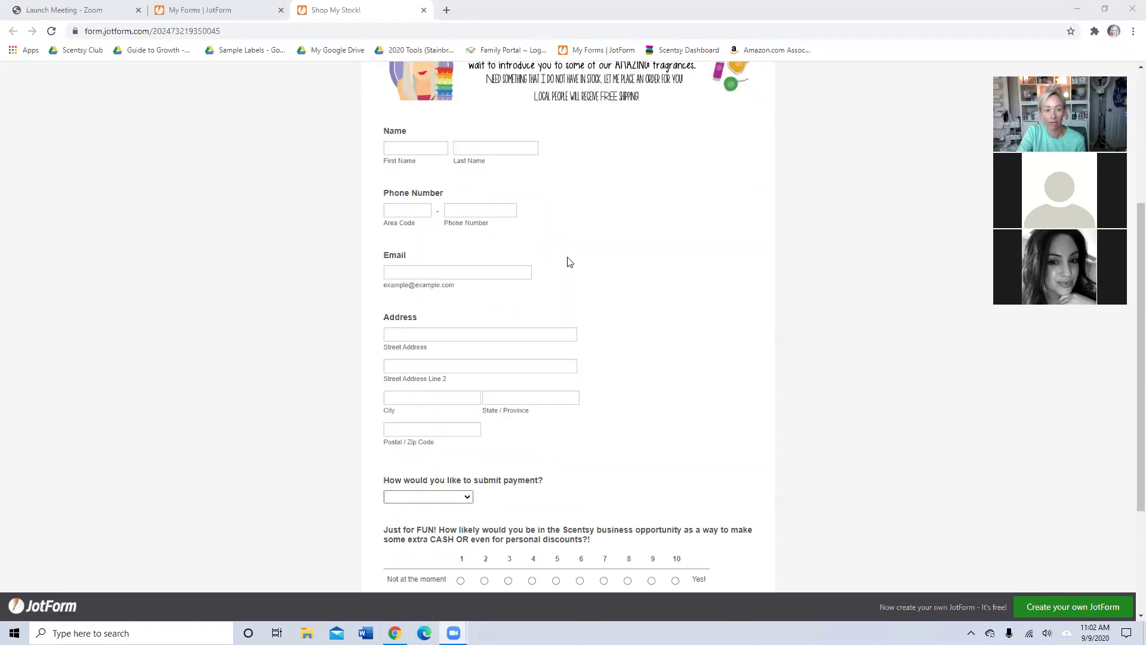
pyautogui.scroll(-3, 596, 274)
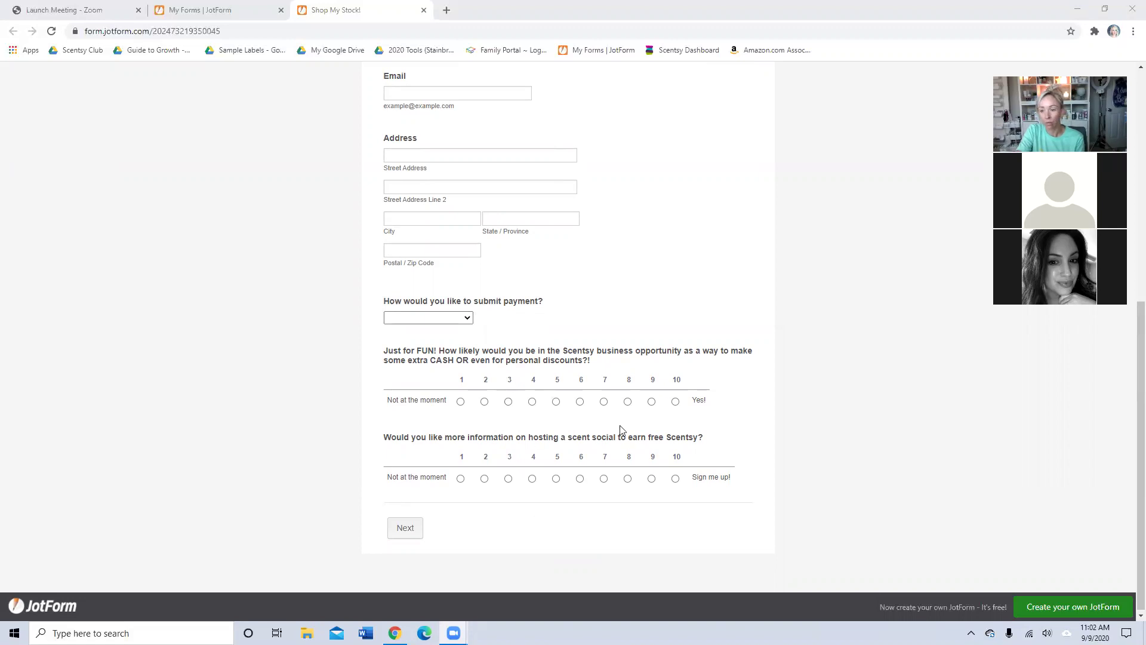
pyautogui.scroll(7, 678, 281)
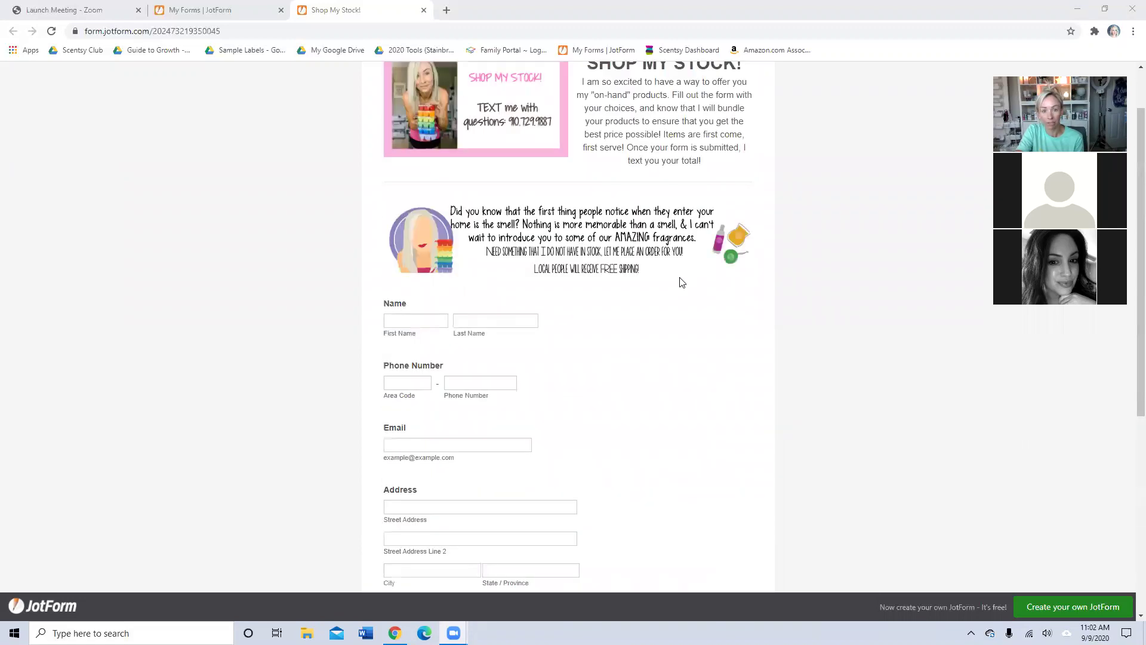
pyautogui.scroll(-4, 678, 468)
pyautogui.click(503, 211)
pyautogui.click(760, 230)
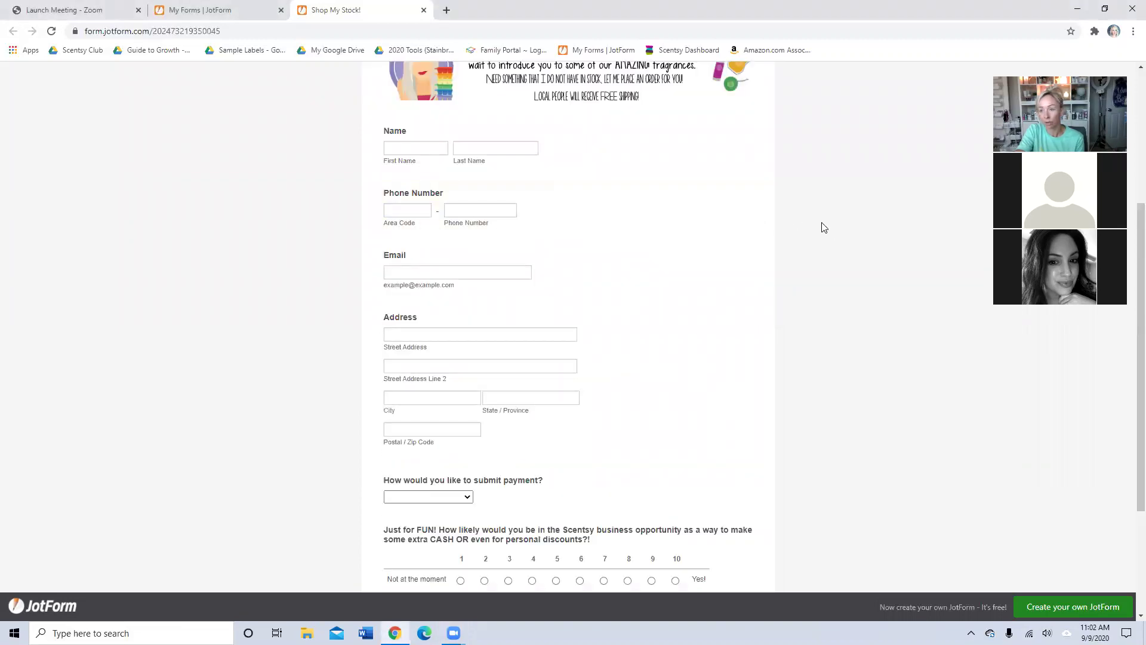
pyautogui.scroll(-3, 524, 297)
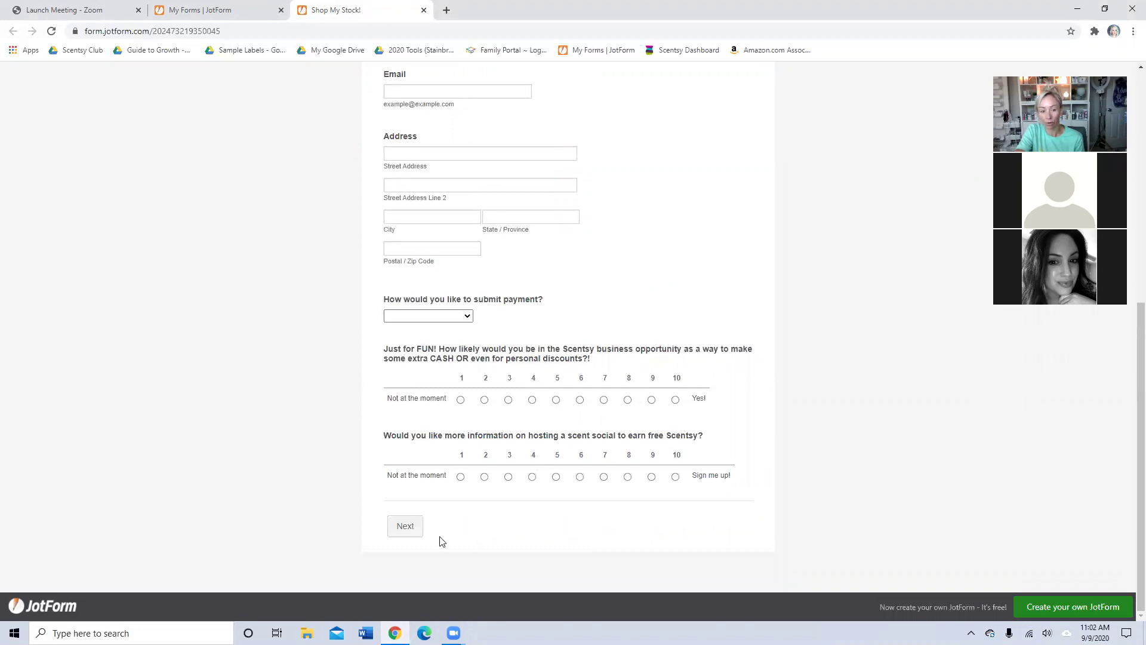
pyautogui.click(408, 527)
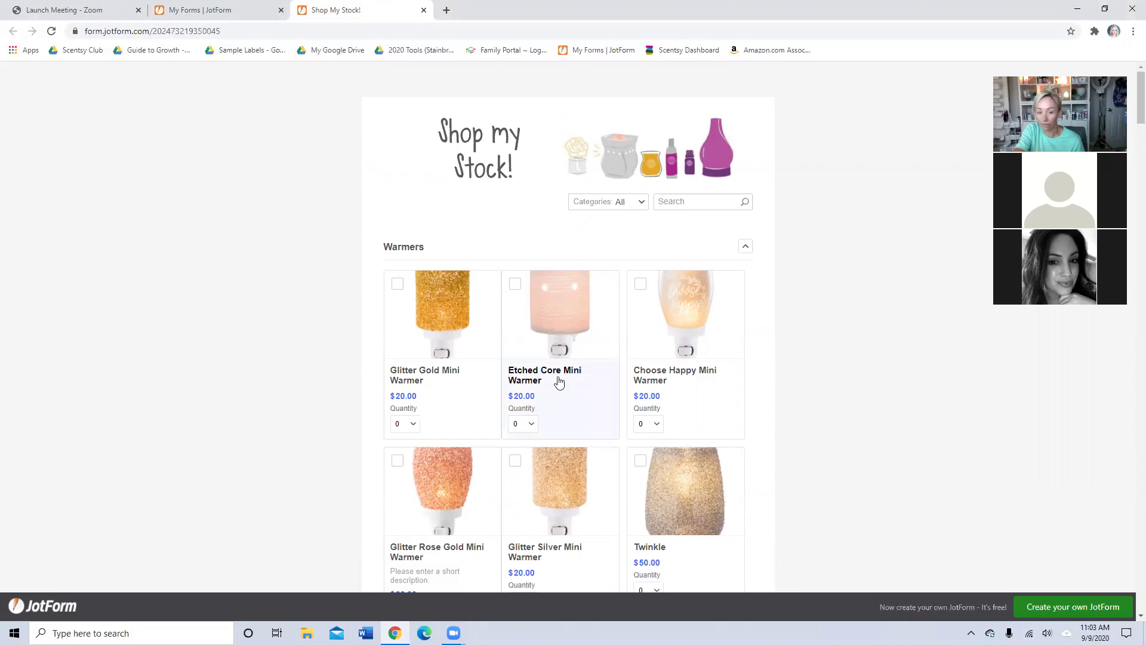
# Step: Examine the items and prices listed in the Warmers and Scentsy Pods Products sections
pyautogui.scroll(-1, 672, 491)
pyautogui.scroll(-2, 657, 418)
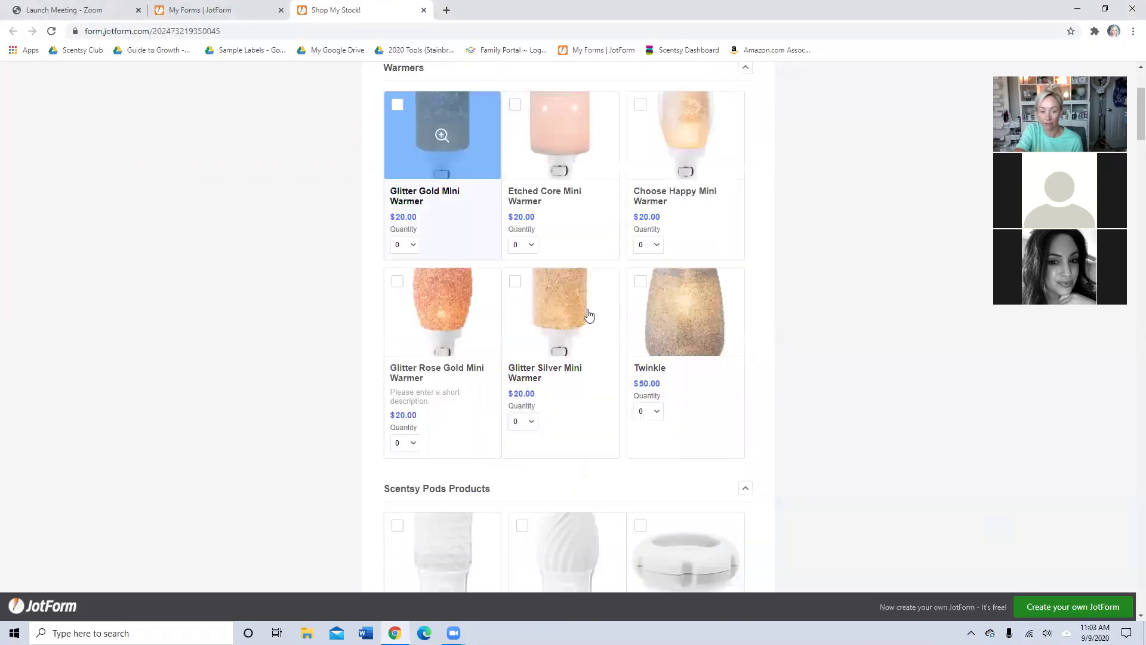
pyautogui.scroll(-3, 621, 358)
pyautogui.scroll(-2, 694, 473)
pyautogui.scroll(4, 629, 179)
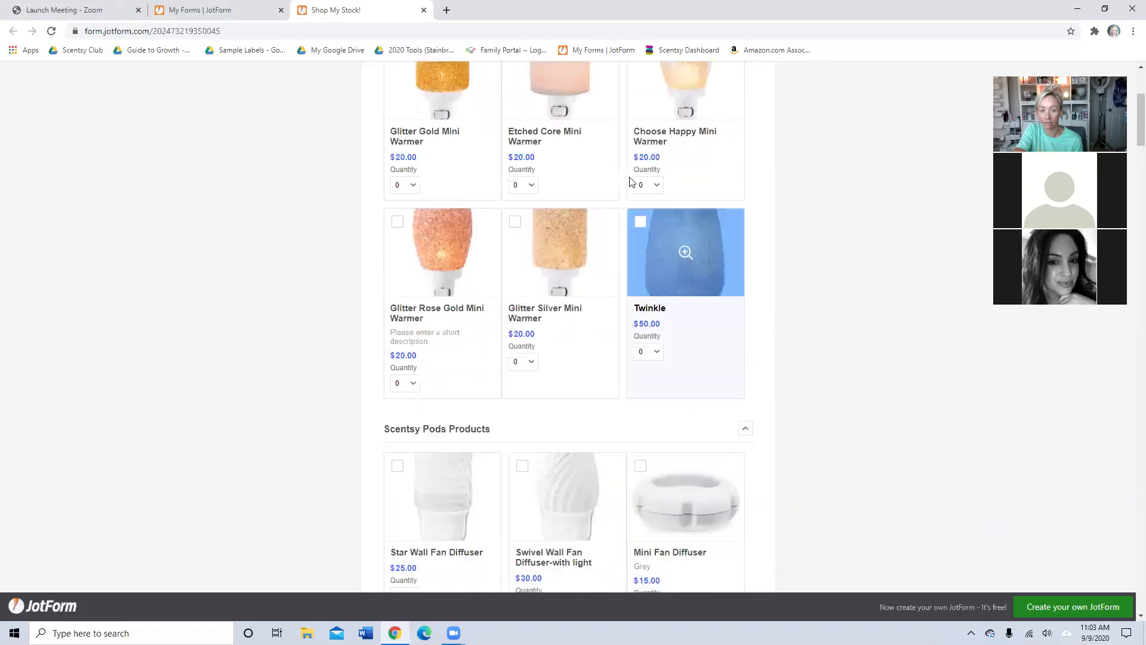
pyautogui.scroll(2, 546, 355)
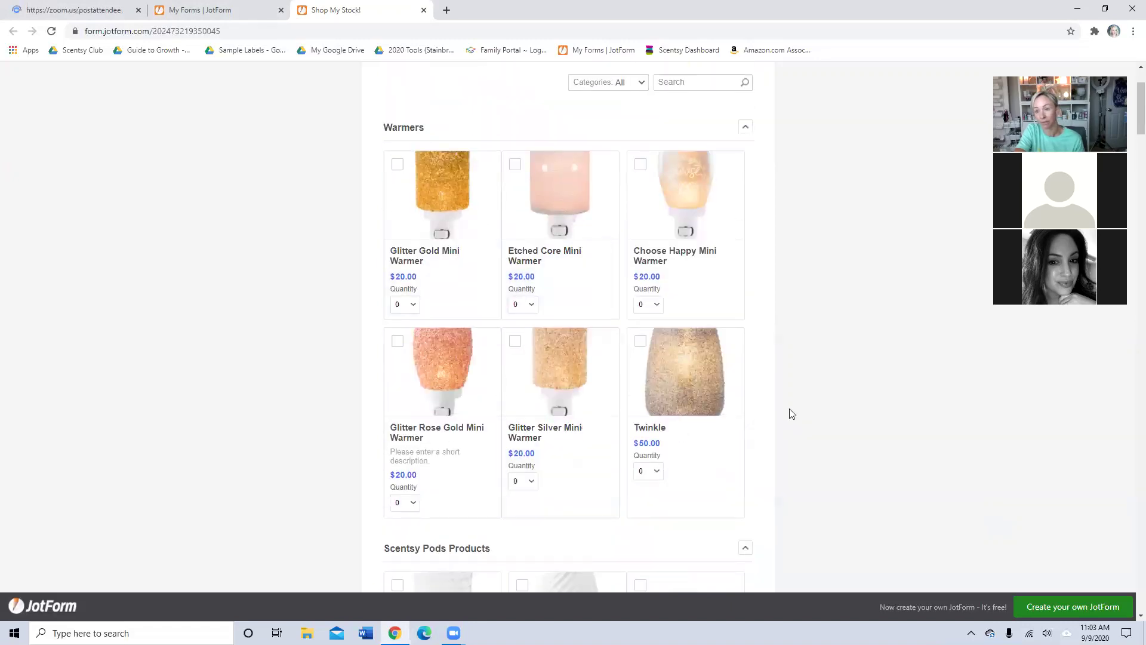
pyautogui.scroll(1, 802, 407)
pyautogui.scroll(2, 803, 402)
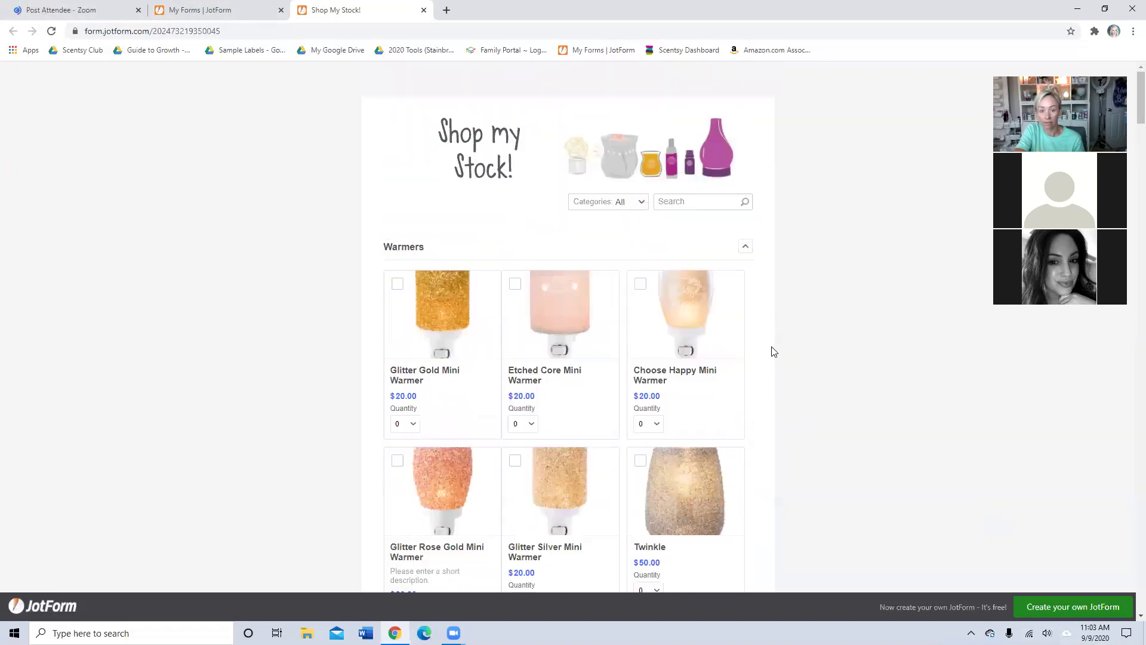
pyautogui.scroll(-4, 716, 280)
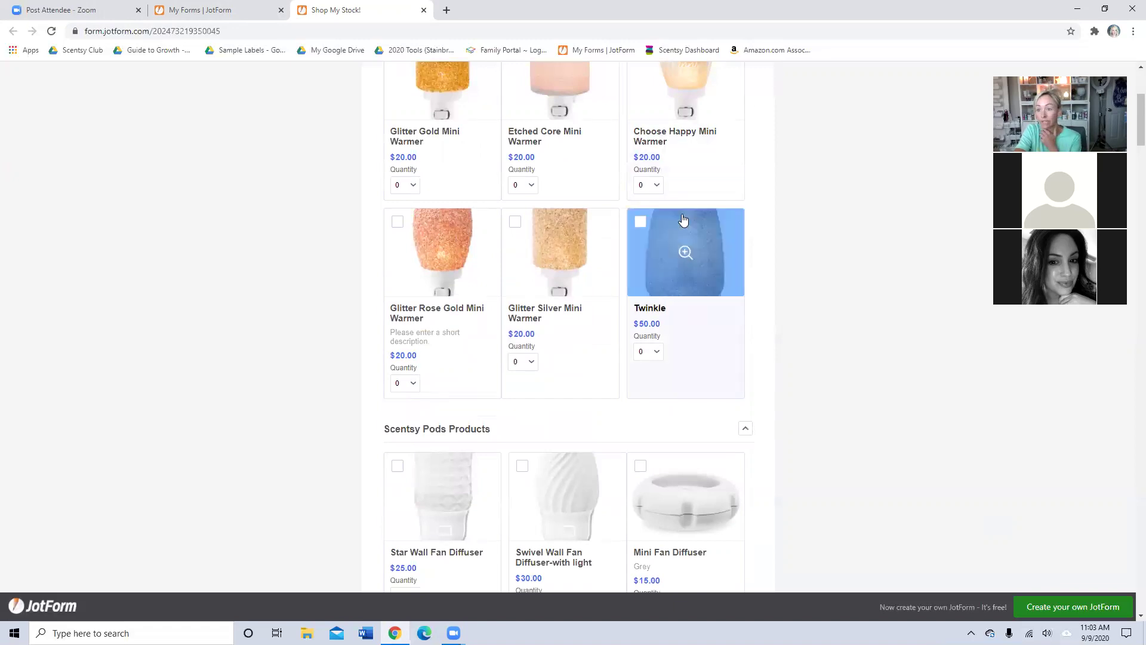
pyautogui.scroll(-6, 687, 233)
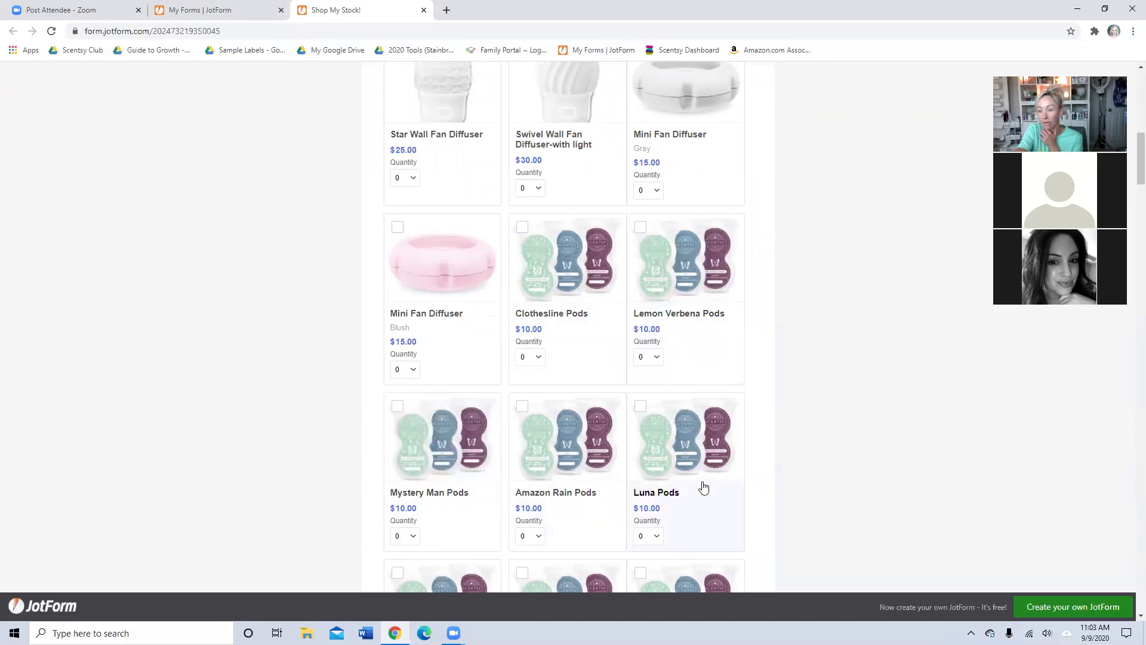
pyautogui.scroll(-5, 704, 486)
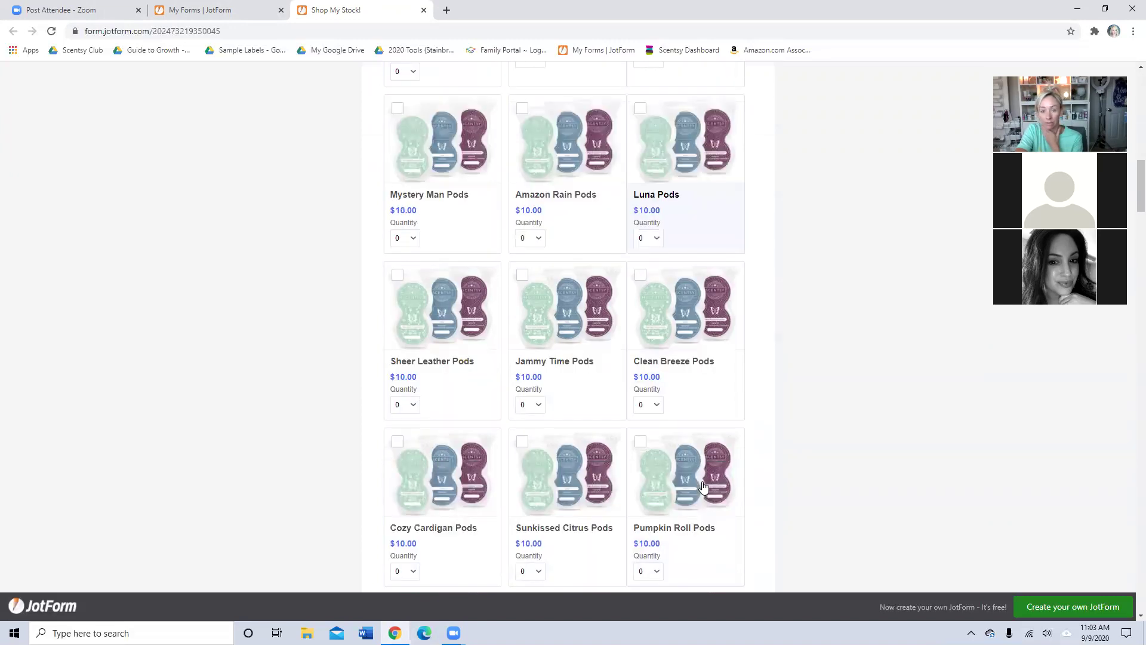
pyautogui.scroll(6, 585, 397)
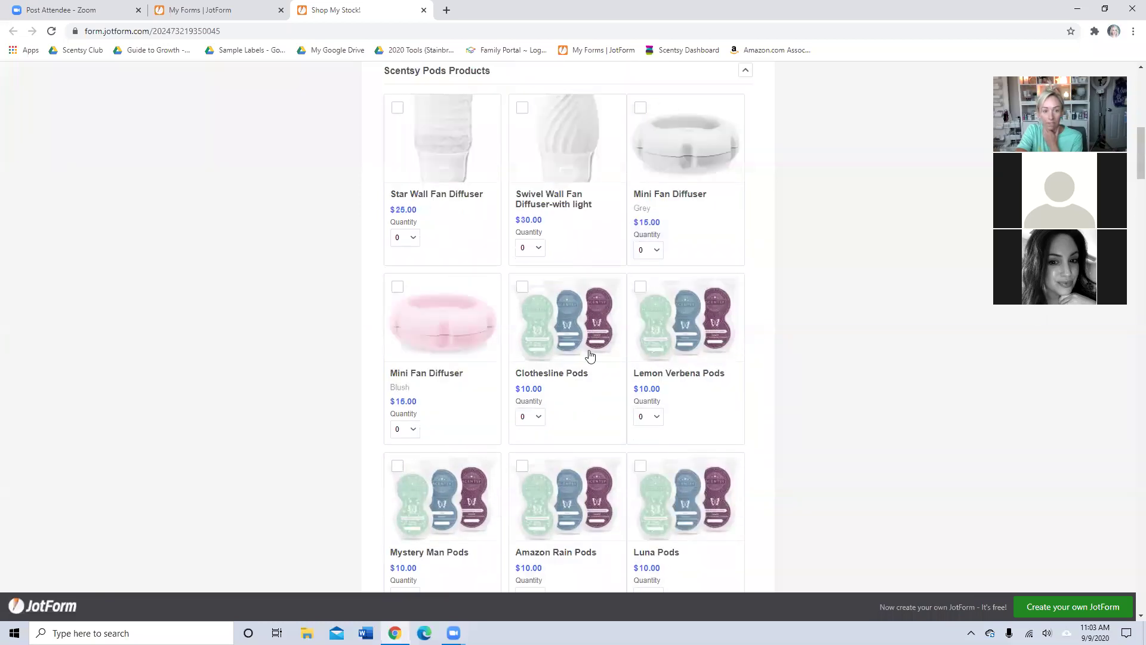
# Step: Check the quantity choices for the grey Mini Fan Diffuser and the Swivel Wall Fan Diffuser
pyautogui.click(655, 253)
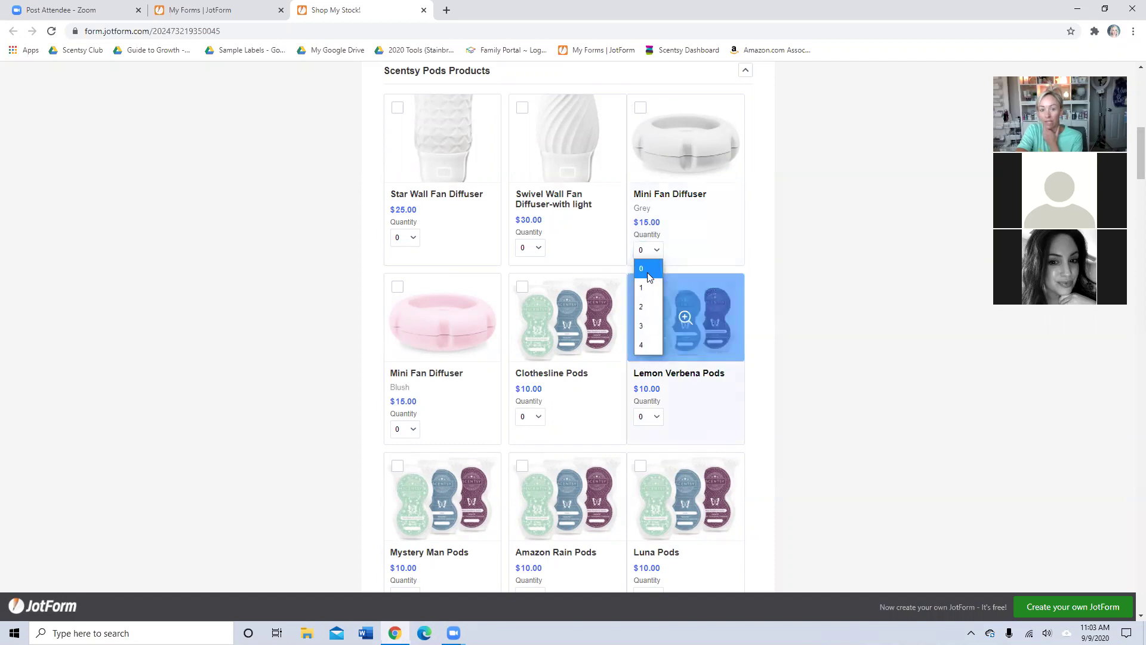
pyautogui.click(655, 253)
pyautogui.click(538, 248)
pyautogui.click(539, 250)
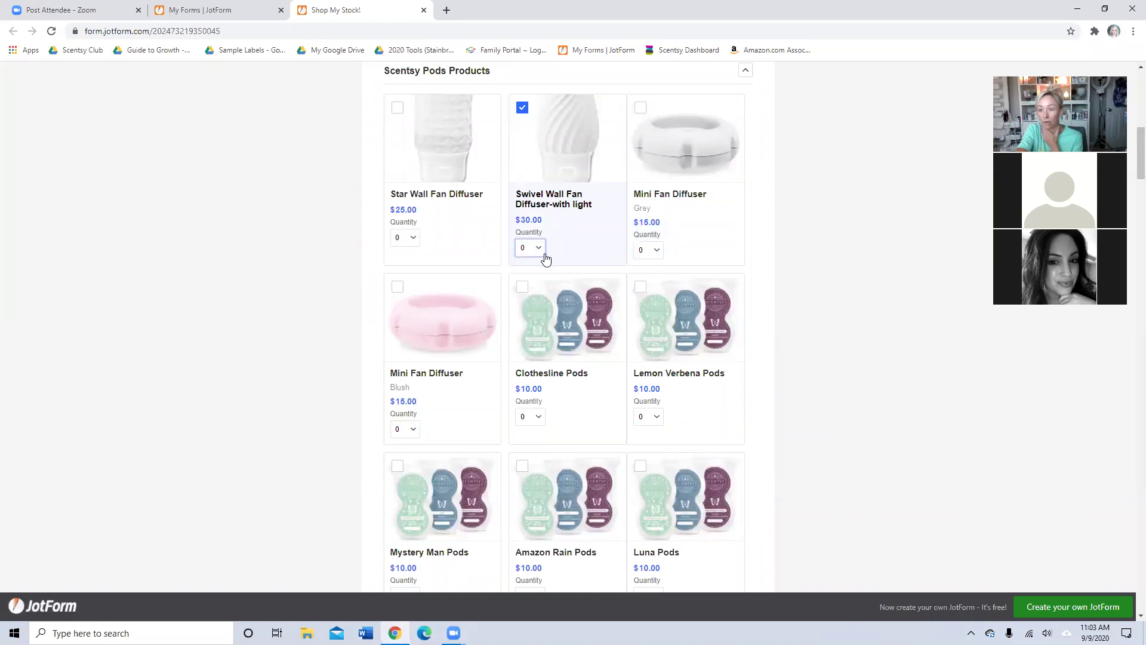
# Step: View the enlarged photo of the Star Wall Fan Diffuser and return to the product list
pyautogui.click(457, 135)
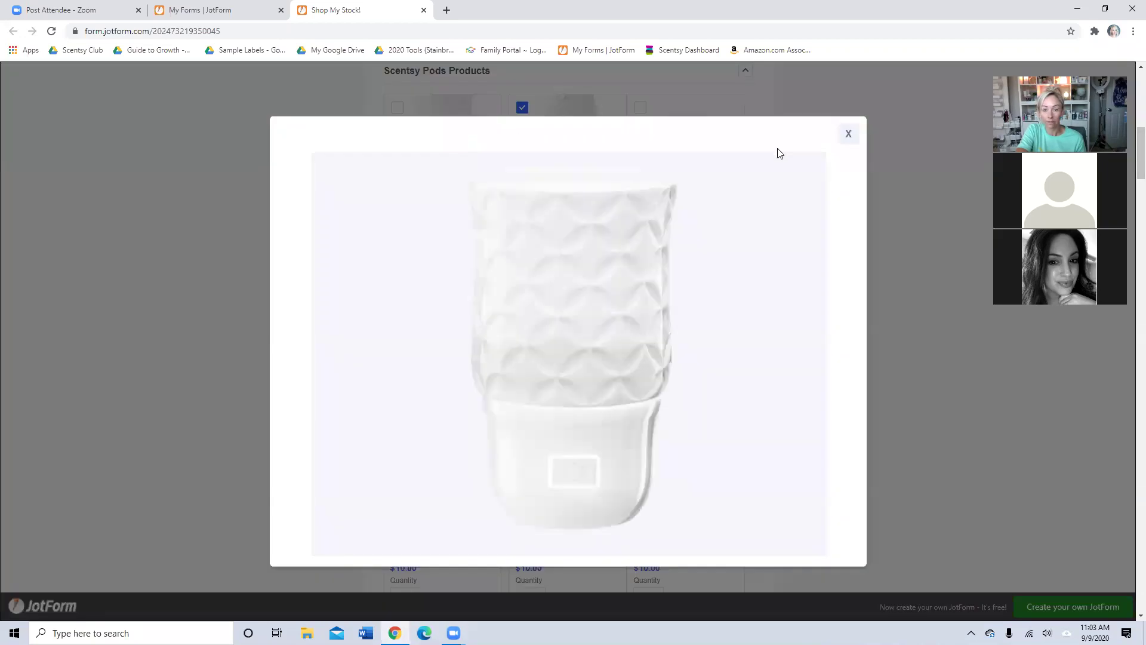
pyautogui.click(848, 135)
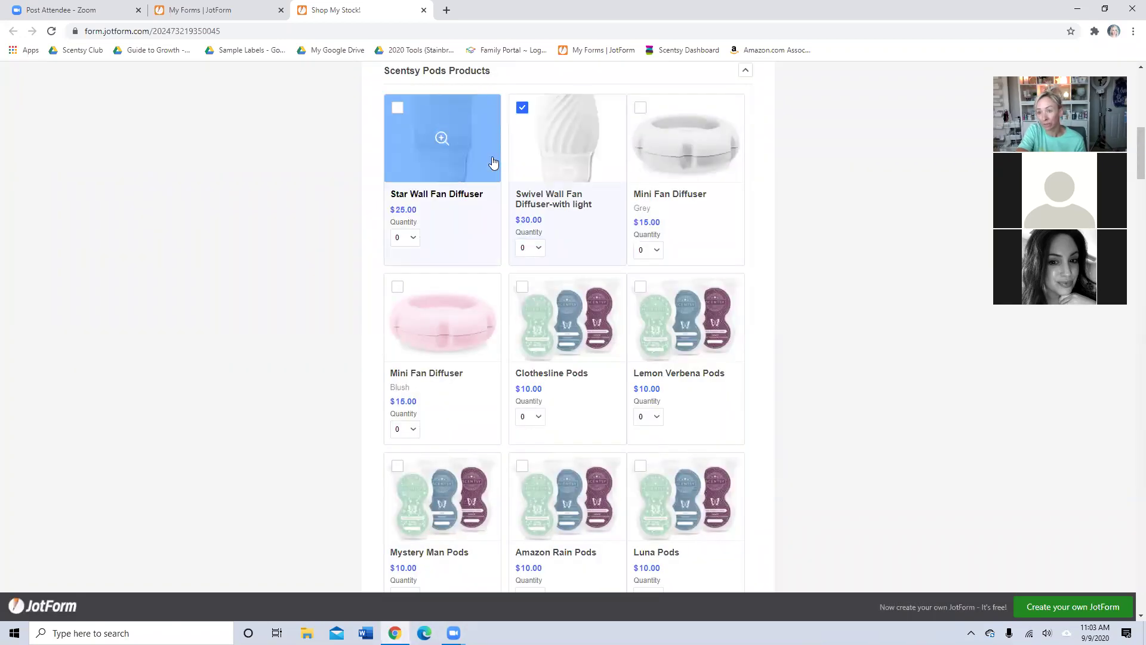
pyautogui.scroll(5, 493, 163)
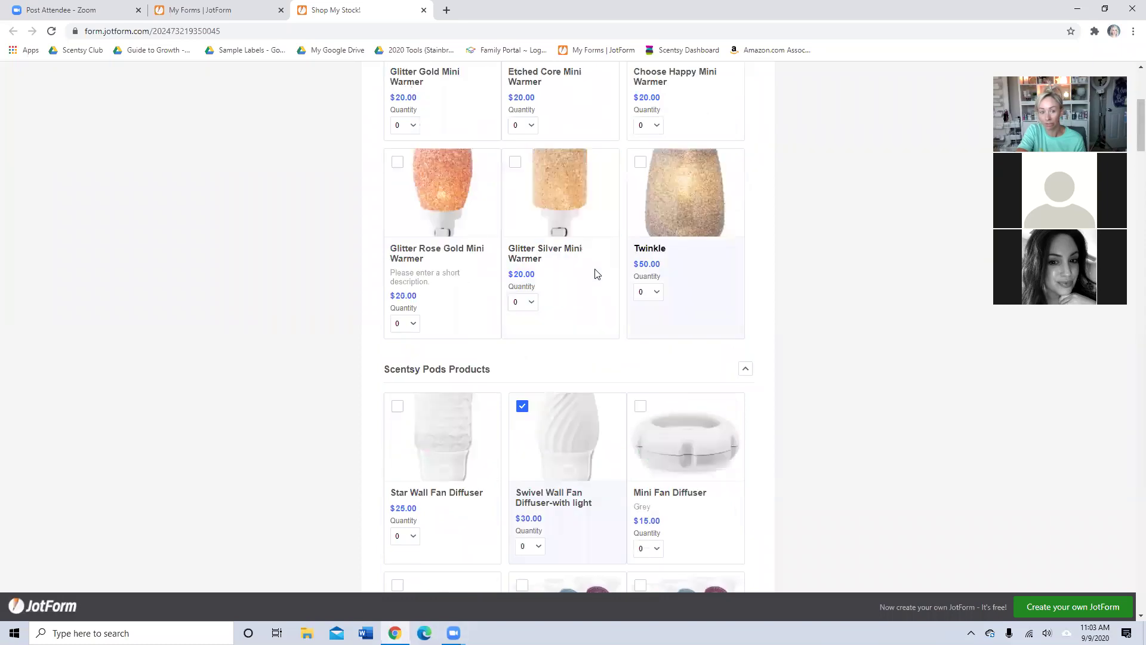
pyautogui.scroll(2, 605, 216)
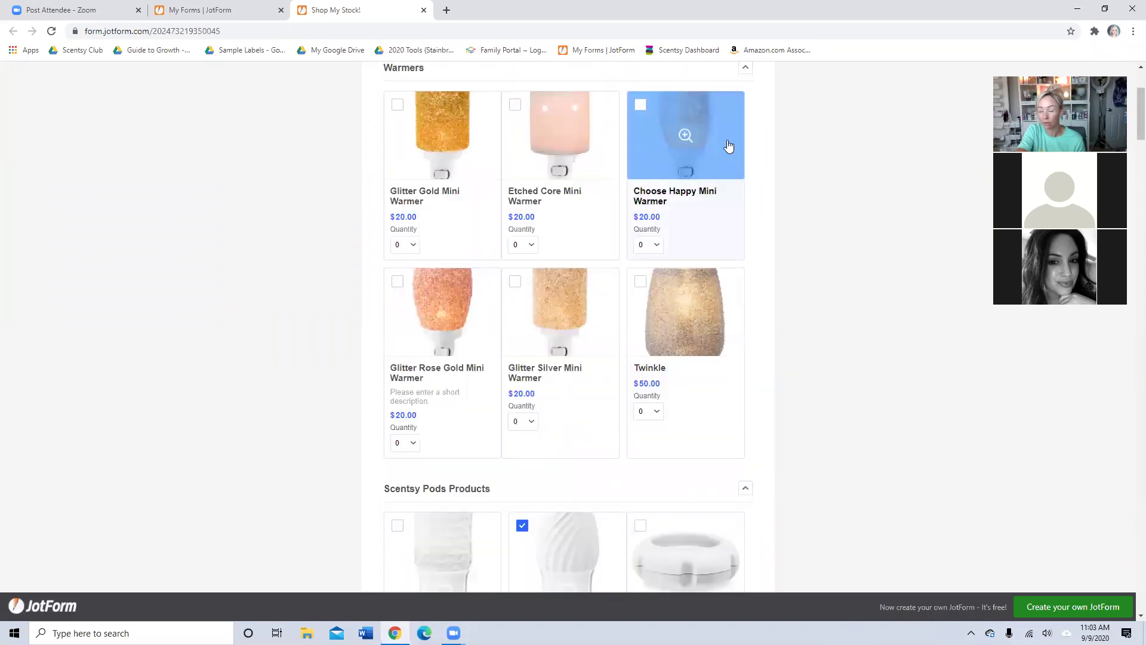
# Step: Select the Very Merry Cranberry Pods and set their quantity to 1
pyautogui.scroll(-9, 633, 343)
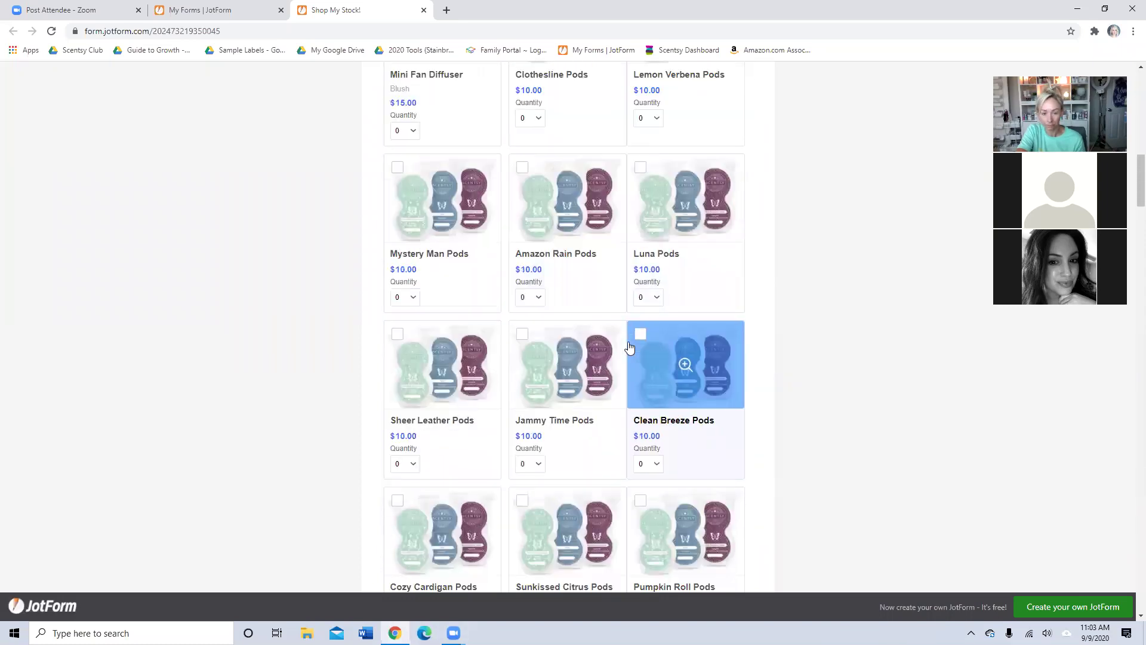
pyautogui.scroll(-6, 657, 365)
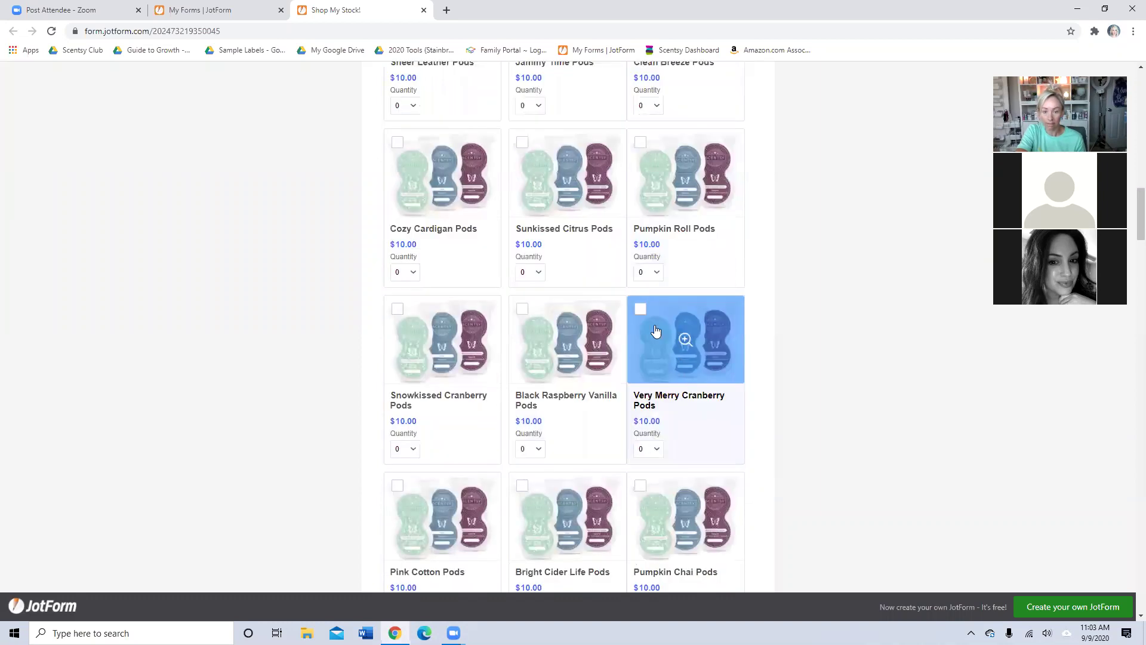
pyautogui.click(682, 378)
pyautogui.click(657, 451)
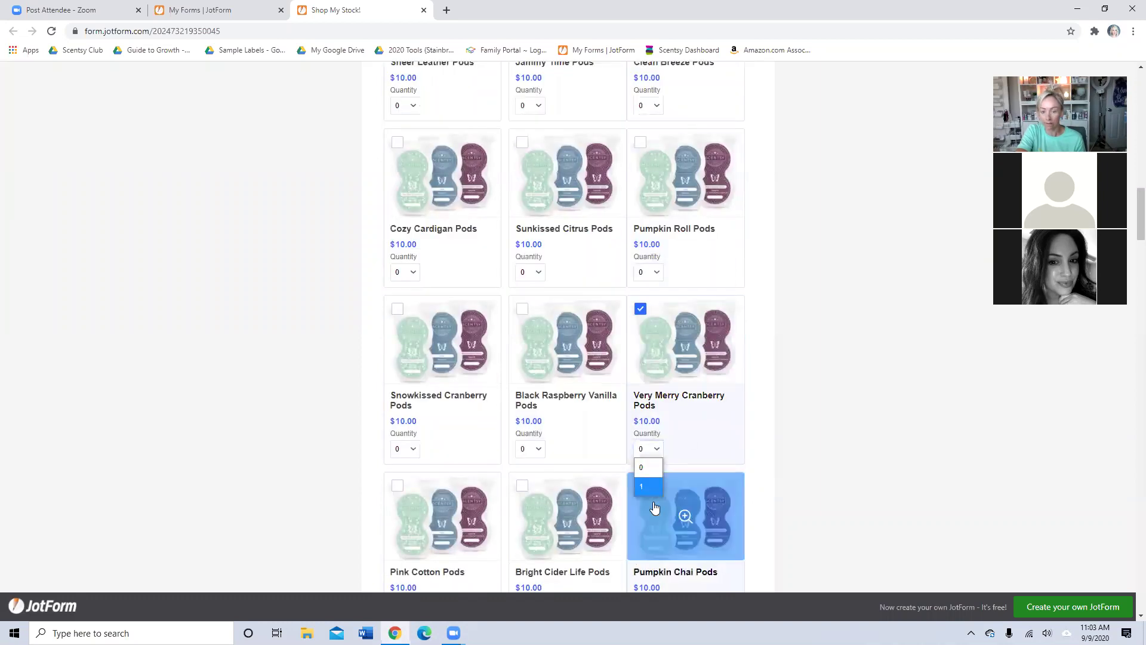
pyautogui.click(655, 454)
pyautogui.click(657, 453)
pyautogui.click(649, 487)
# Step: Examine the Cleaning, Laundry, Body, Oils, Unplugged and Bulbs sections through to the order total
pyautogui.scroll(-11, 657, 412)
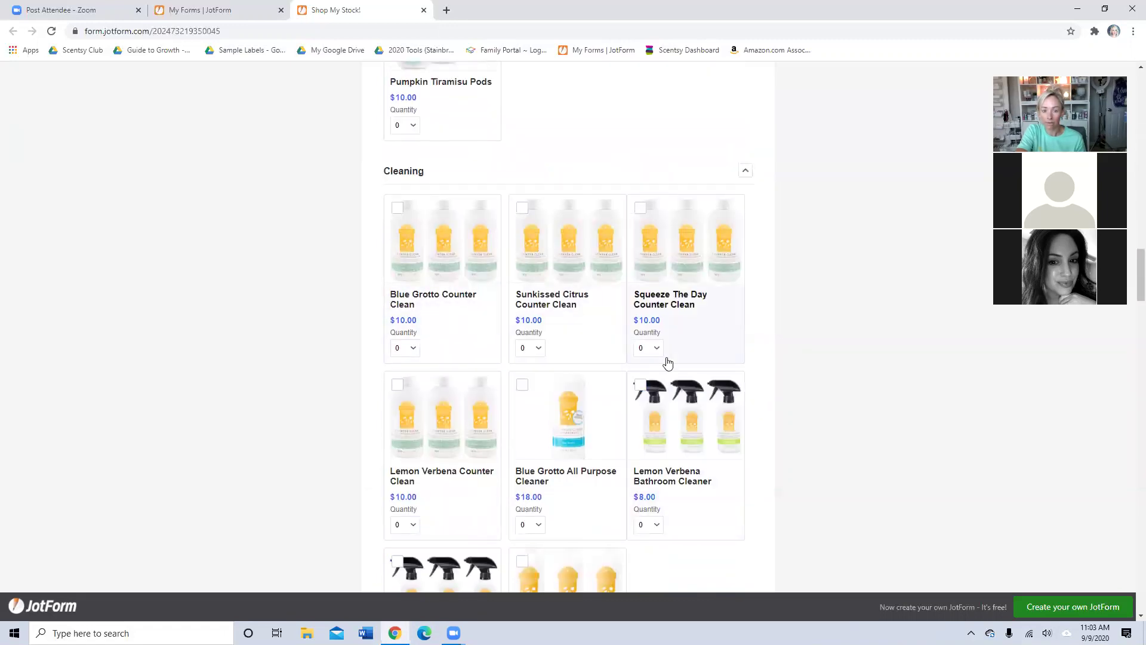
pyautogui.scroll(-3, 663, 519)
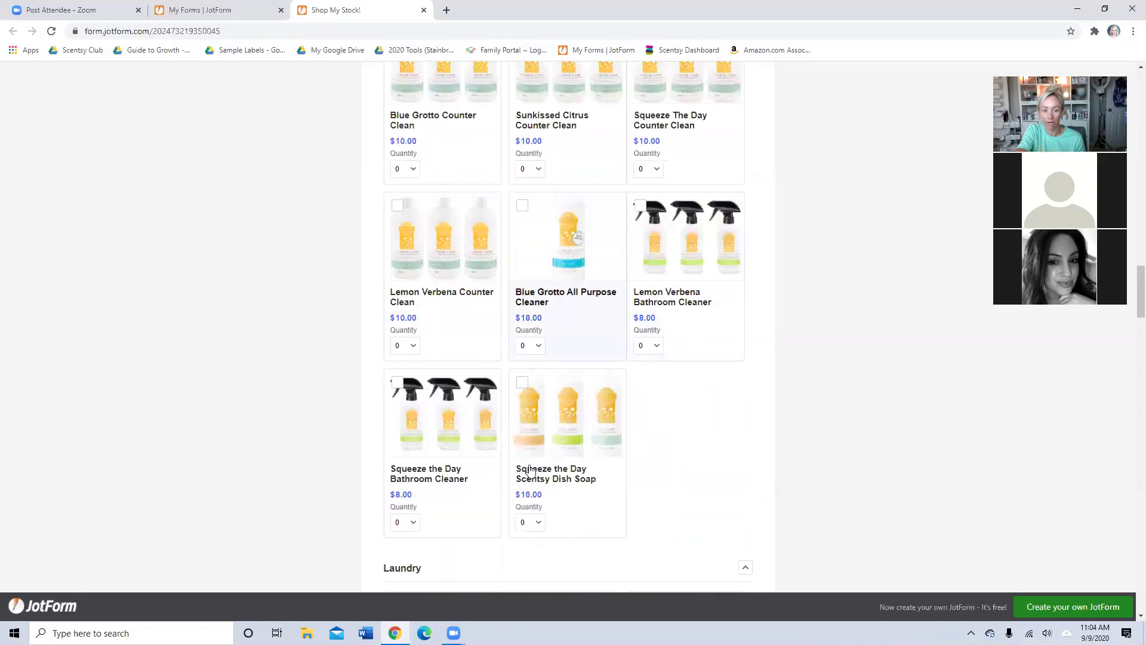
pyautogui.scroll(2, 545, 333)
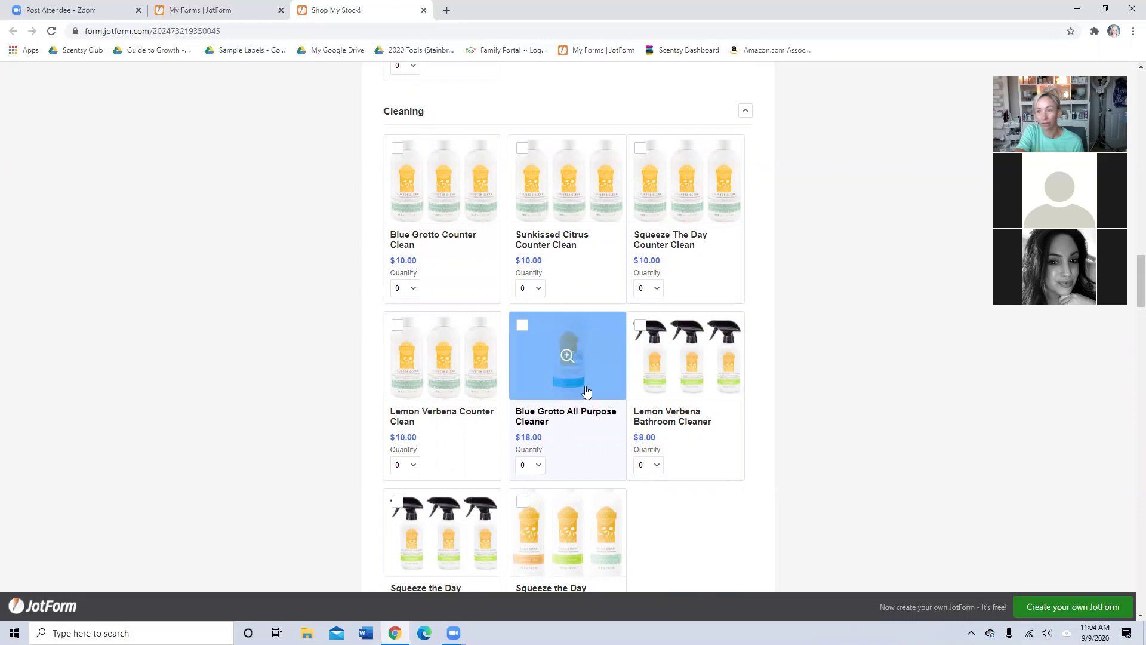
pyautogui.scroll(-6, 574, 400)
pyautogui.scroll(-2, 574, 400)
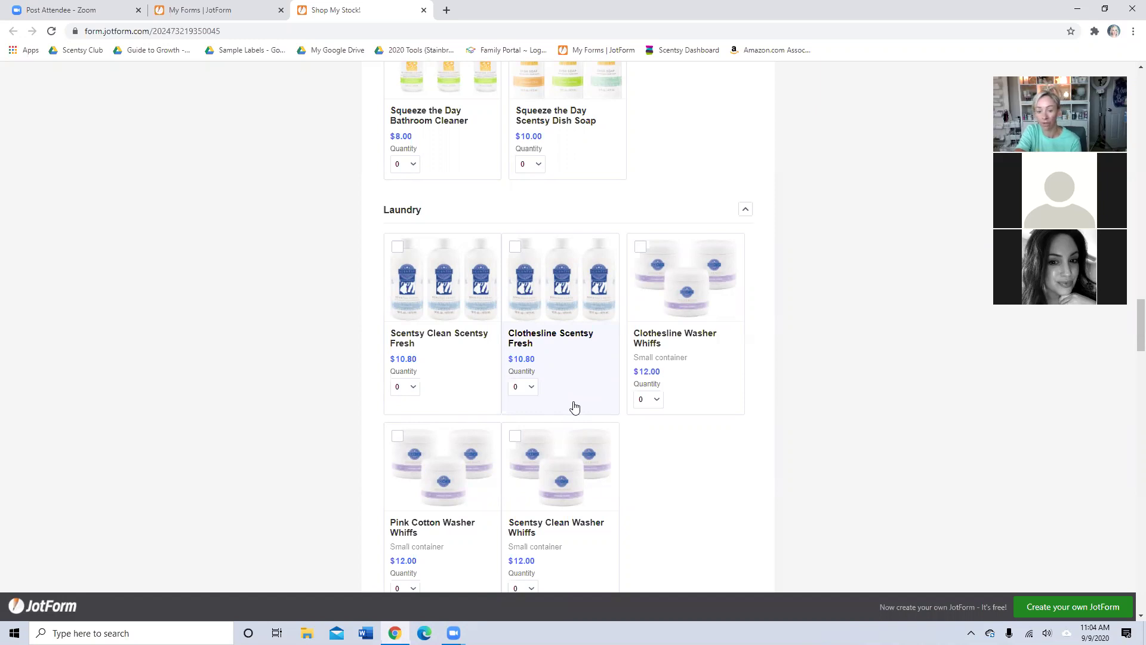
pyautogui.scroll(-5, 575, 406)
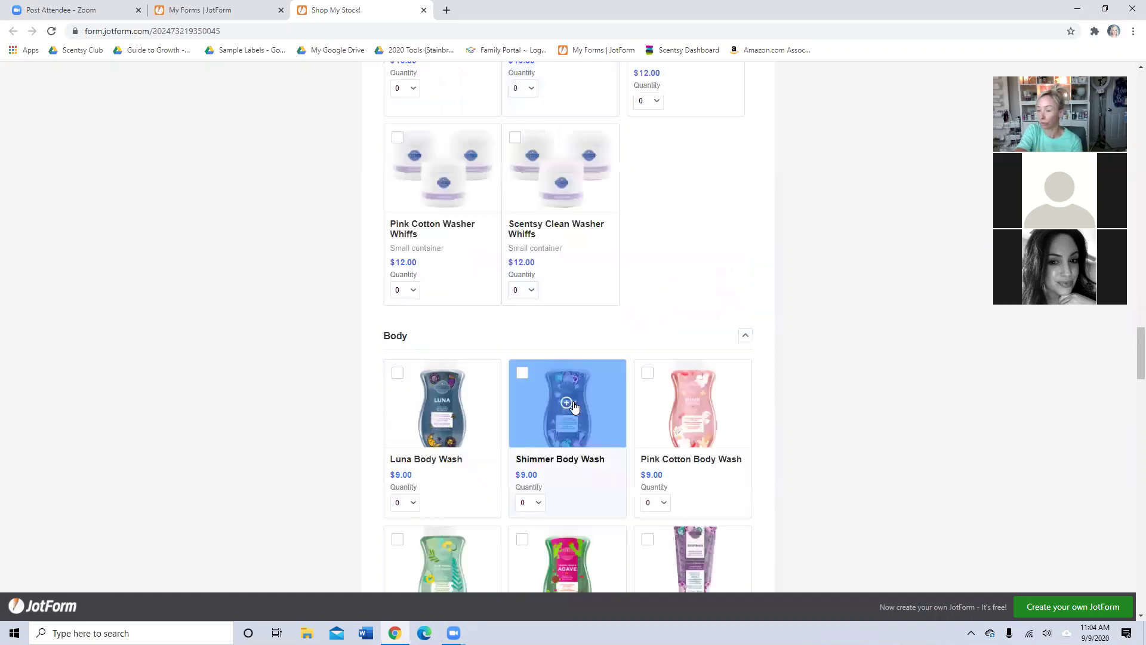
pyautogui.scroll(-3, 575, 406)
pyautogui.scroll(-7, 575, 406)
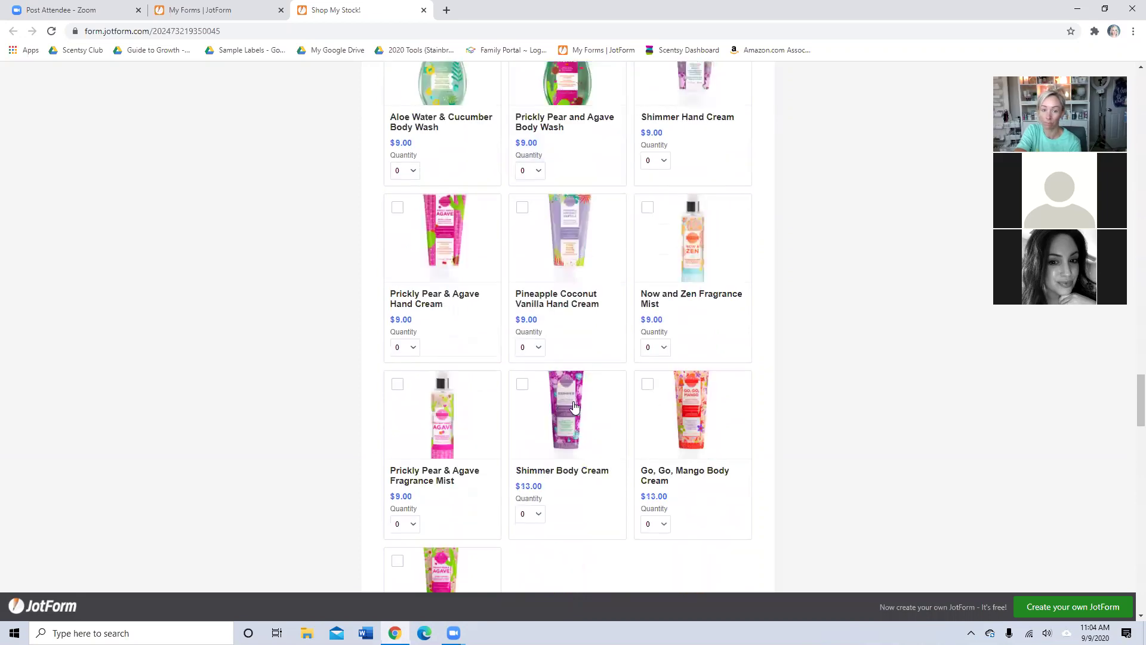
pyautogui.scroll(4, 579, 412)
pyautogui.scroll(2, 583, 235)
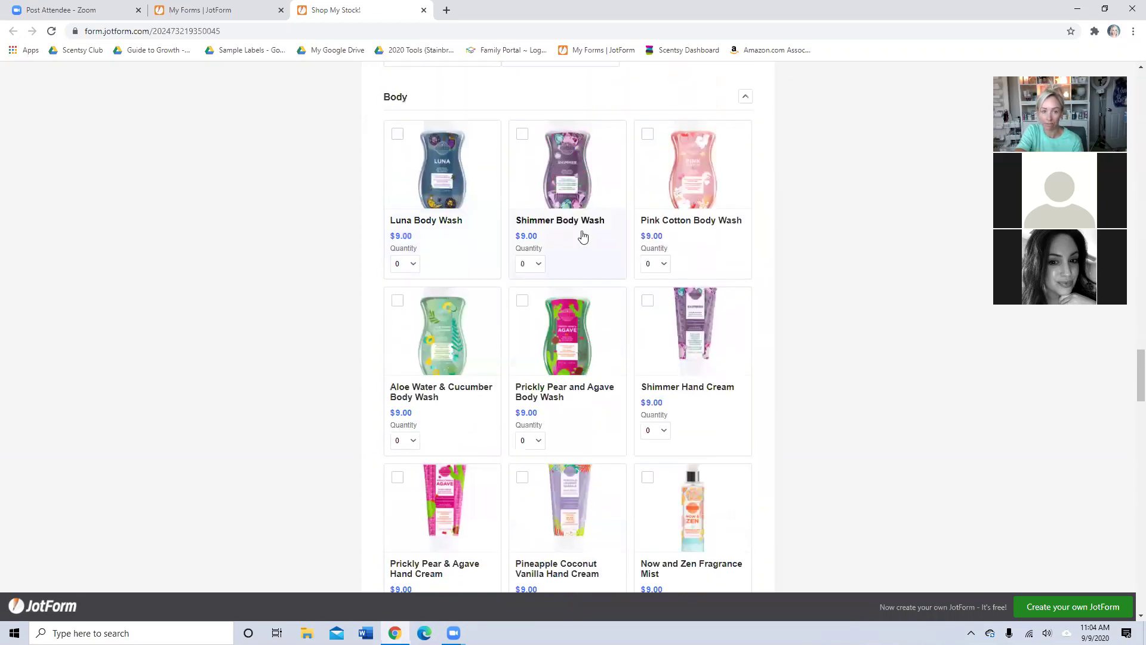
pyautogui.scroll(-13, 692, 428)
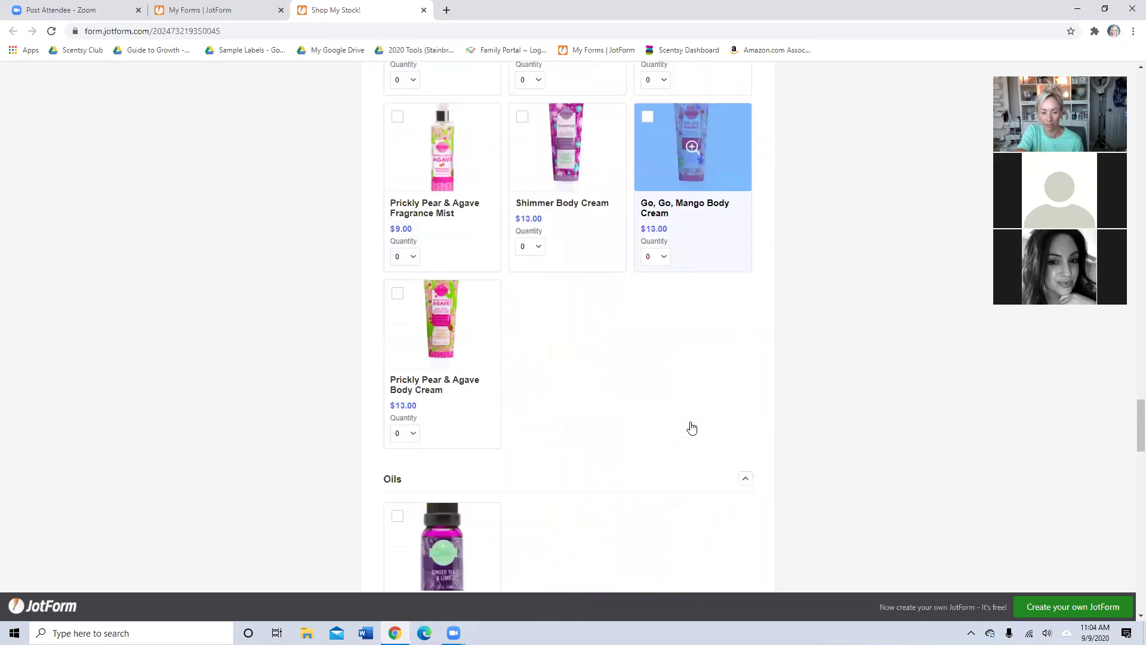
pyautogui.scroll(-4, 502, 317)
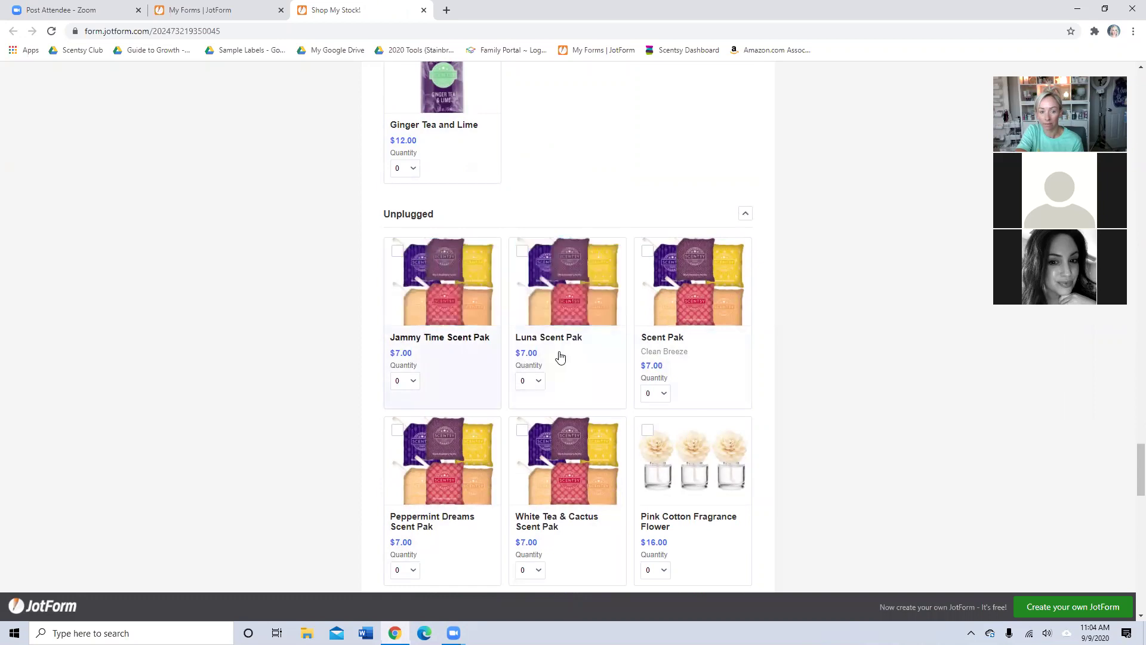
pyautogui.scroll(-4, 623, 302)
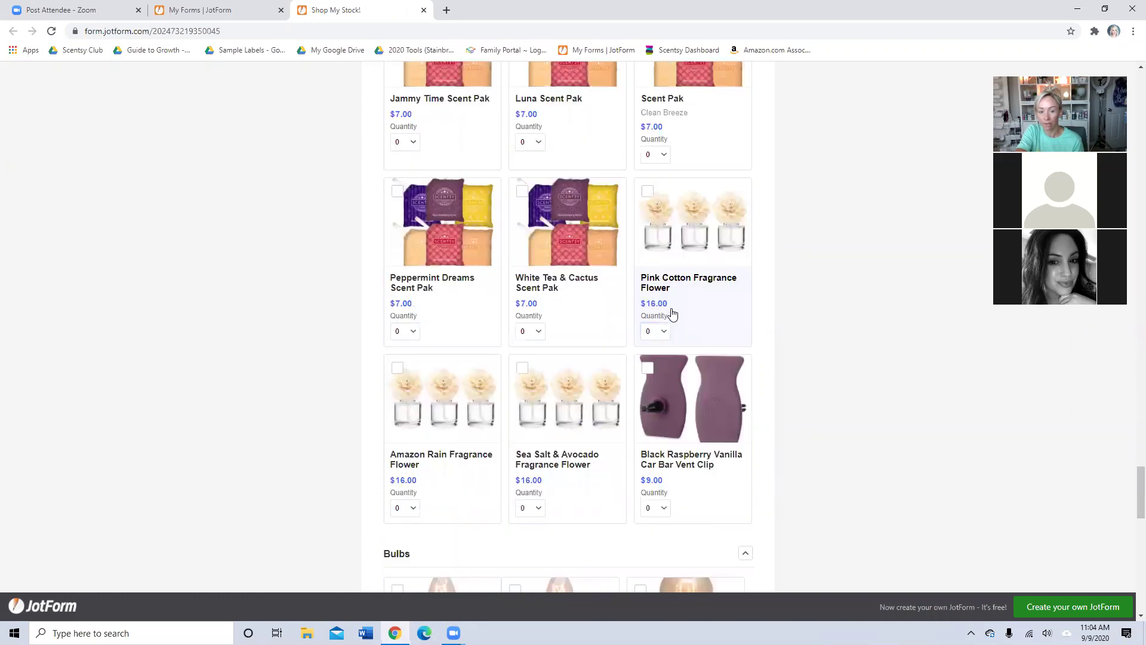
pyautogui.scroll(-3, 696, 292)
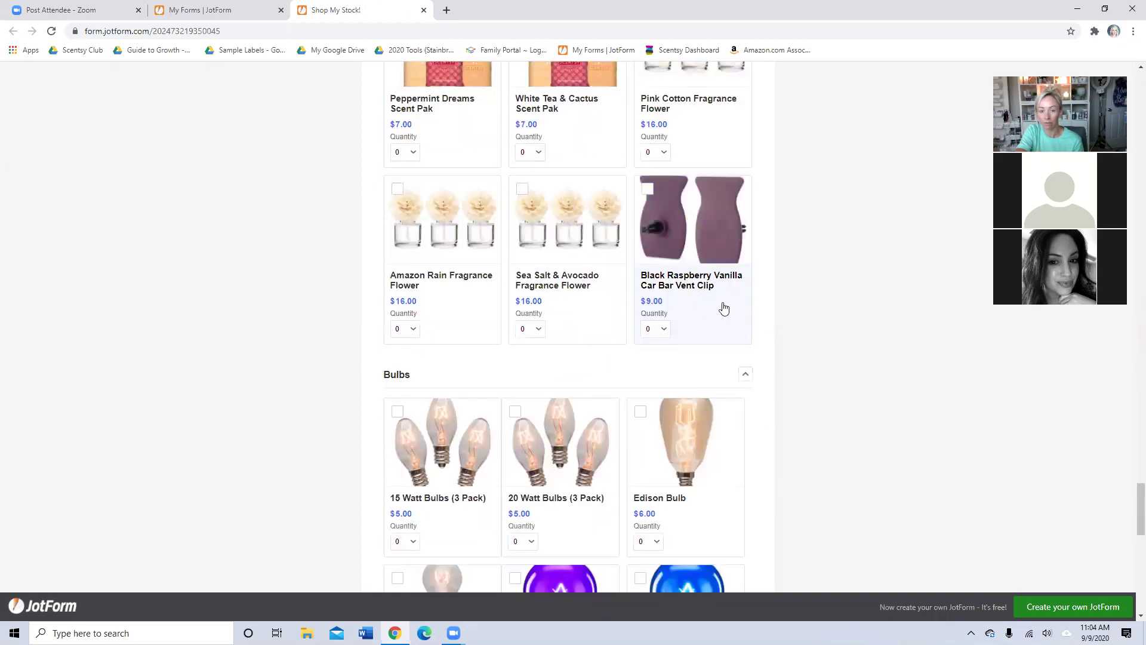
pyautogui.scroll(-5, 724, 307)
pyautogui.scroll(-7, 537, 440)
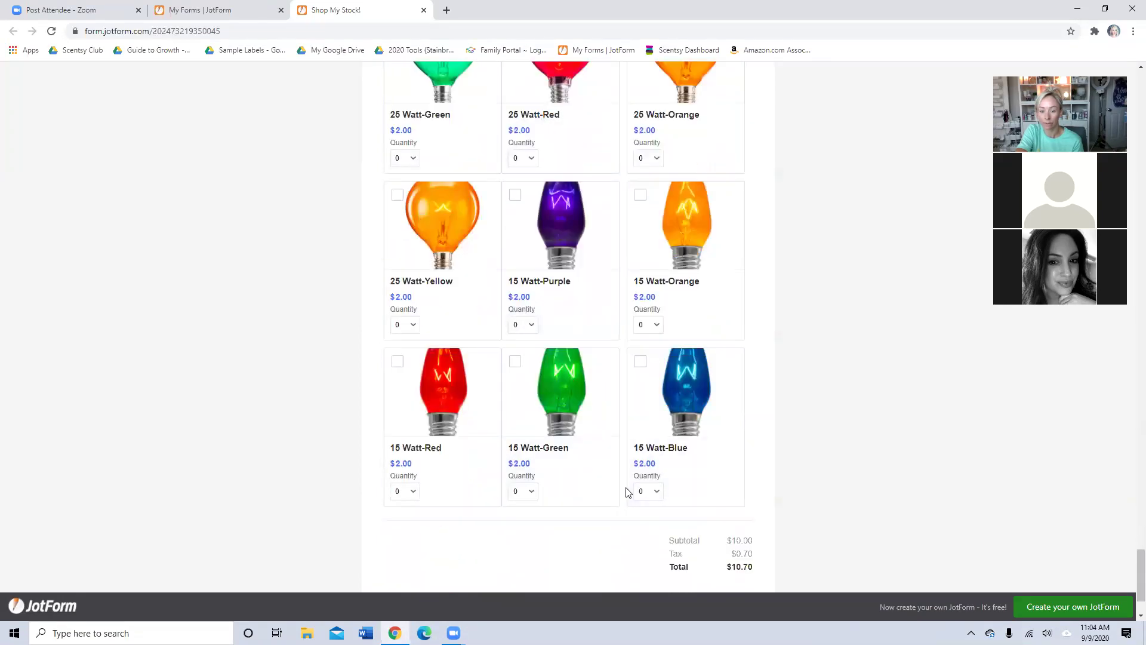
# Step: Filter the product list by the Laundry category and reset the filter to All
pyautogui.scroll(20, 628, 492)
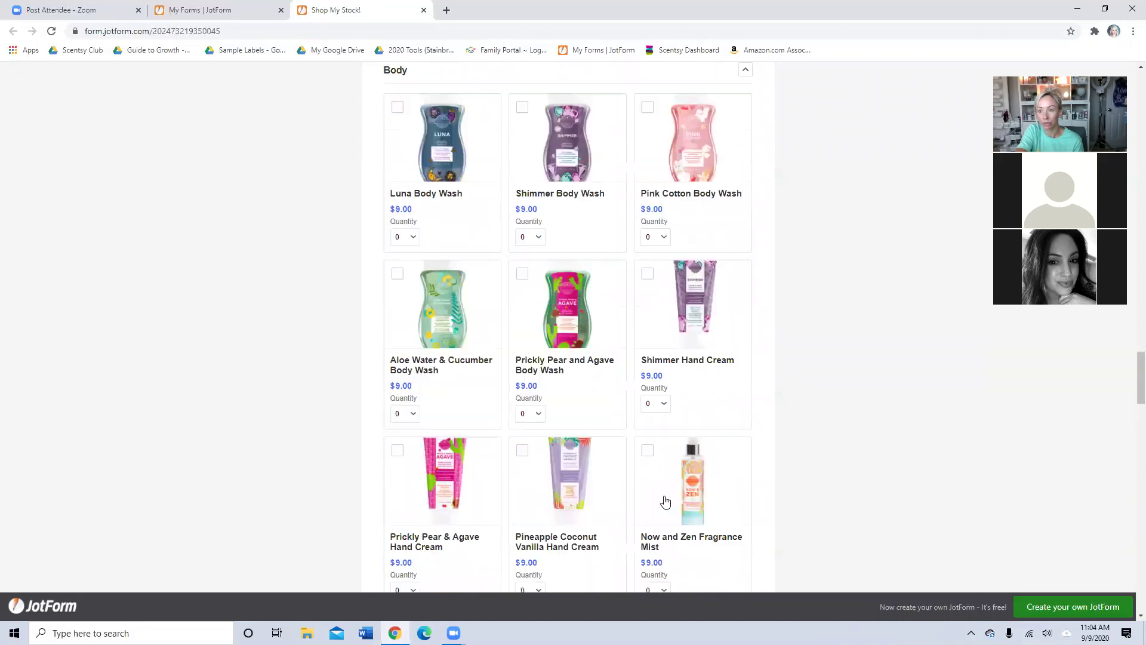
pyautogui.scroll(20, 666, 502)
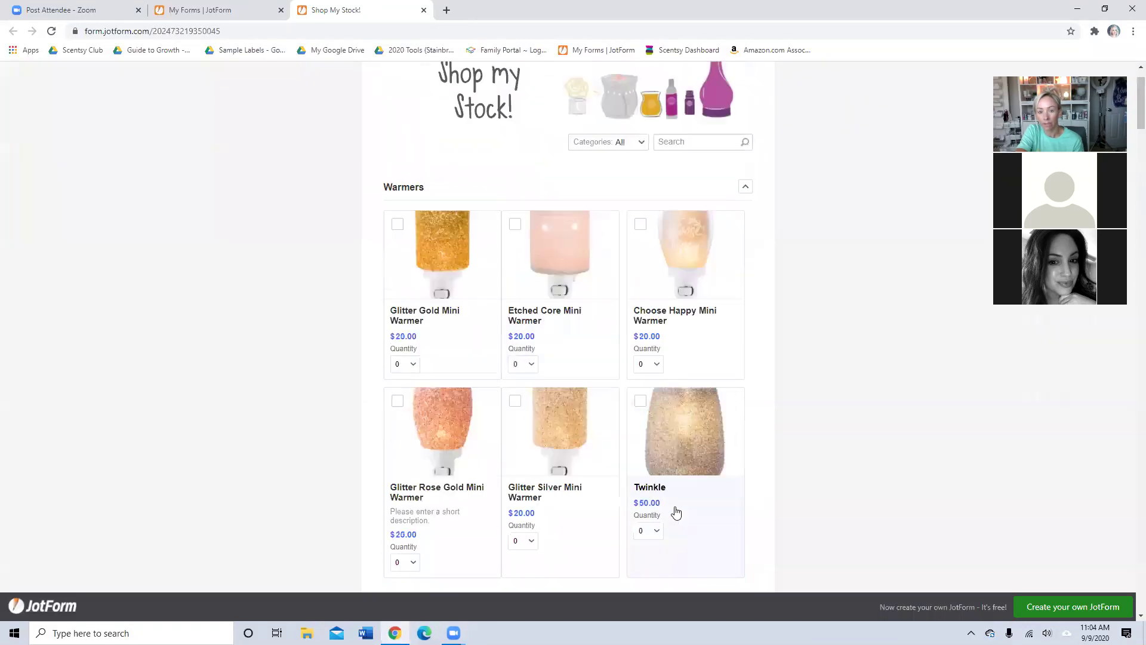
pyautogui.scroll(2, 677, 513)
pyautogui.click(618, 205)
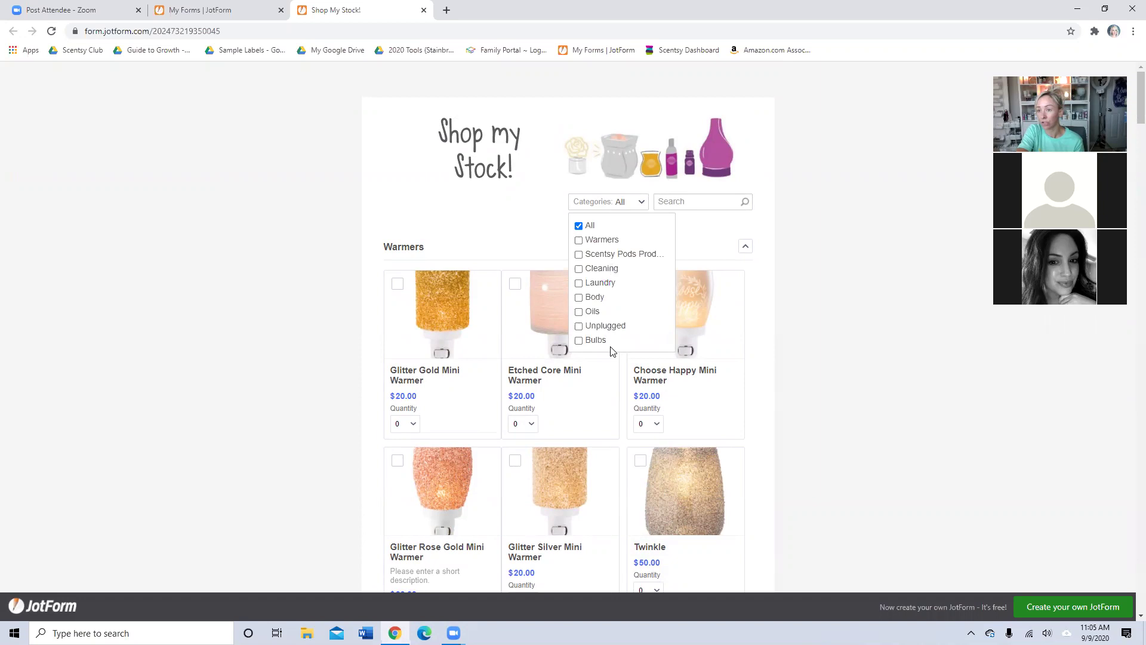
pyautogui.click(578, 284)
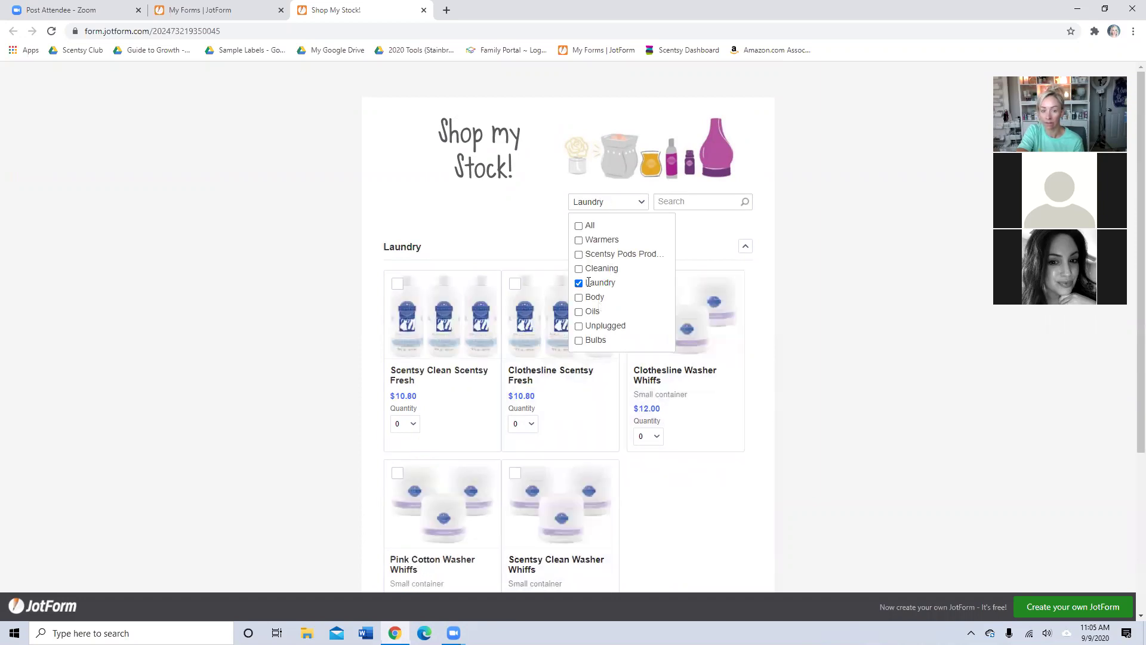
pyautogui.click(586, 225)
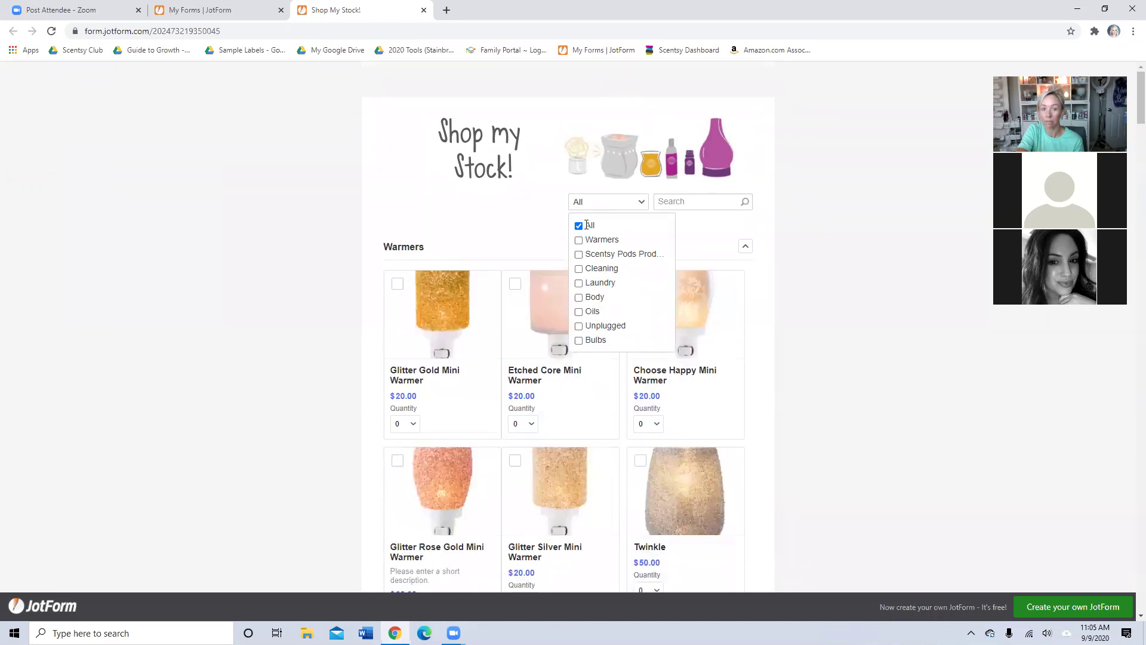
pyautogui.click(592, 206)
# Step: Continue to the form's Wax Bars page and enter the Comments and Questions field below the fragrance list
pyautogui.scroll(-7, 724, 302)
pyautogui.scroll(-1, 1128, 179)
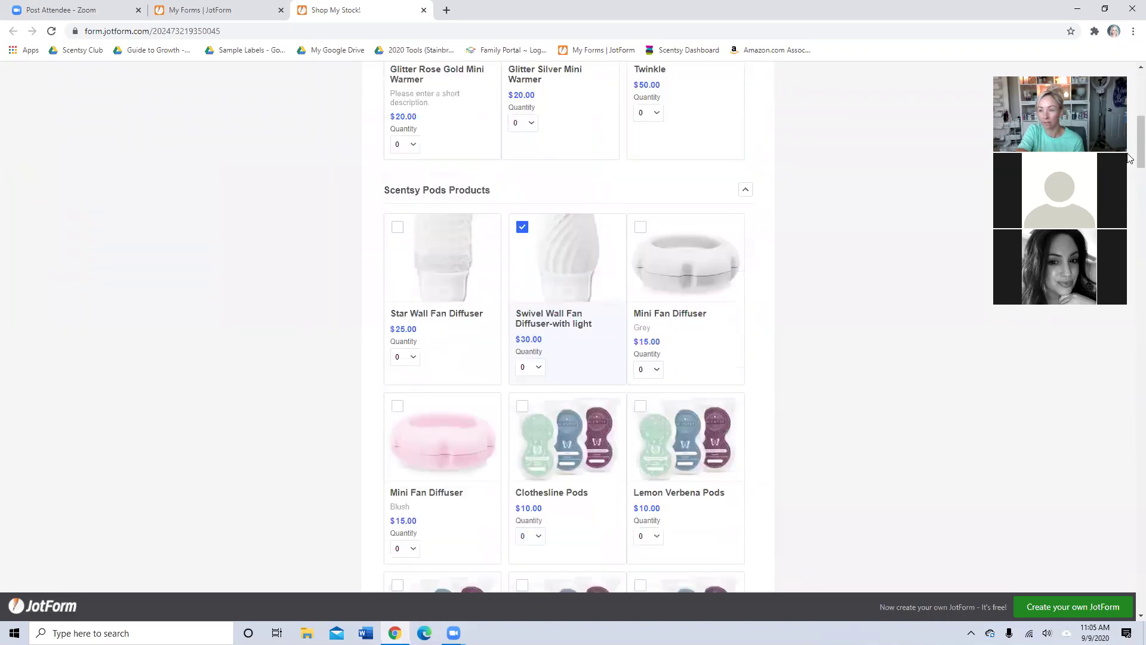
pyautogui.scroll(-20, 1129, 242)
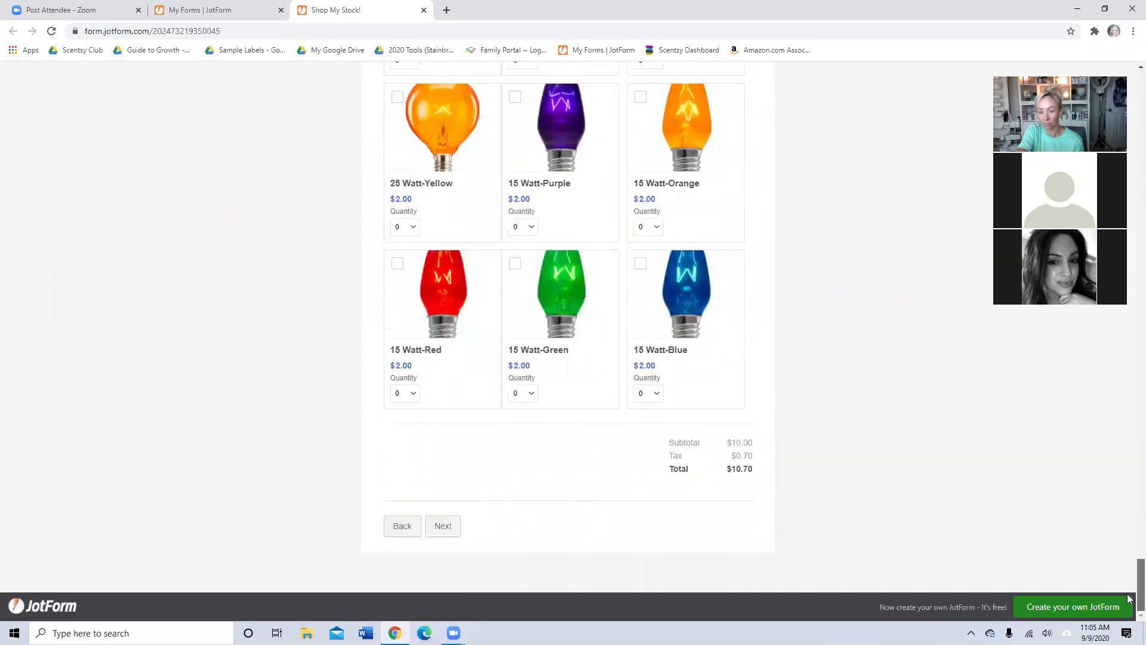
pyautogui.click(445, 526)
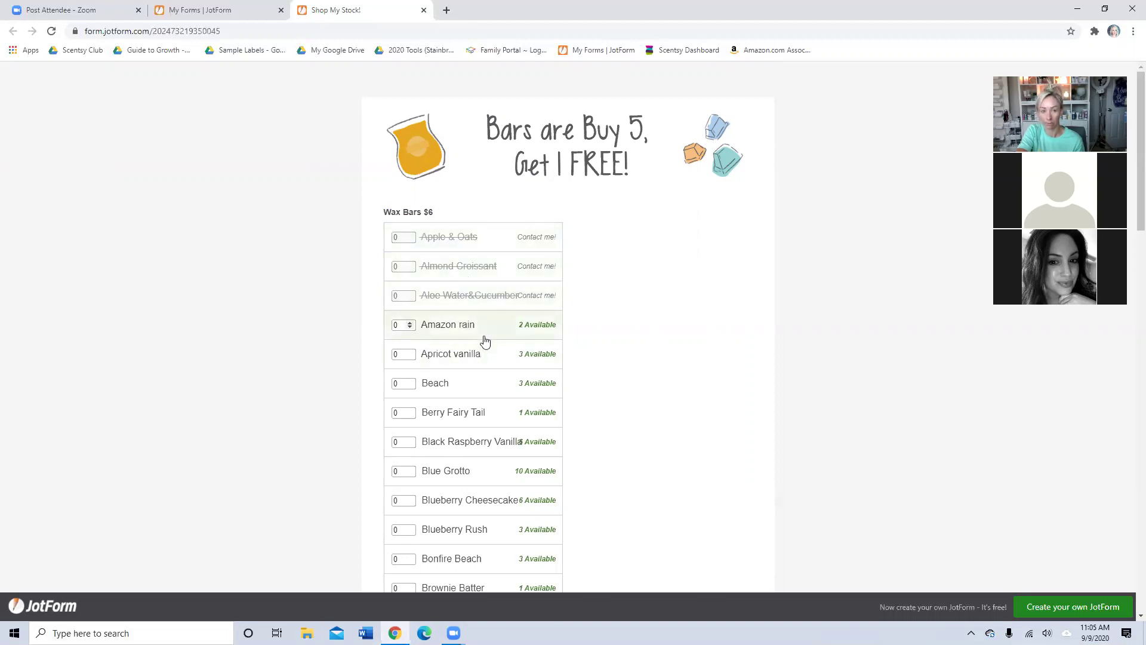
pyautogui.scroll(-20, 484, 356)
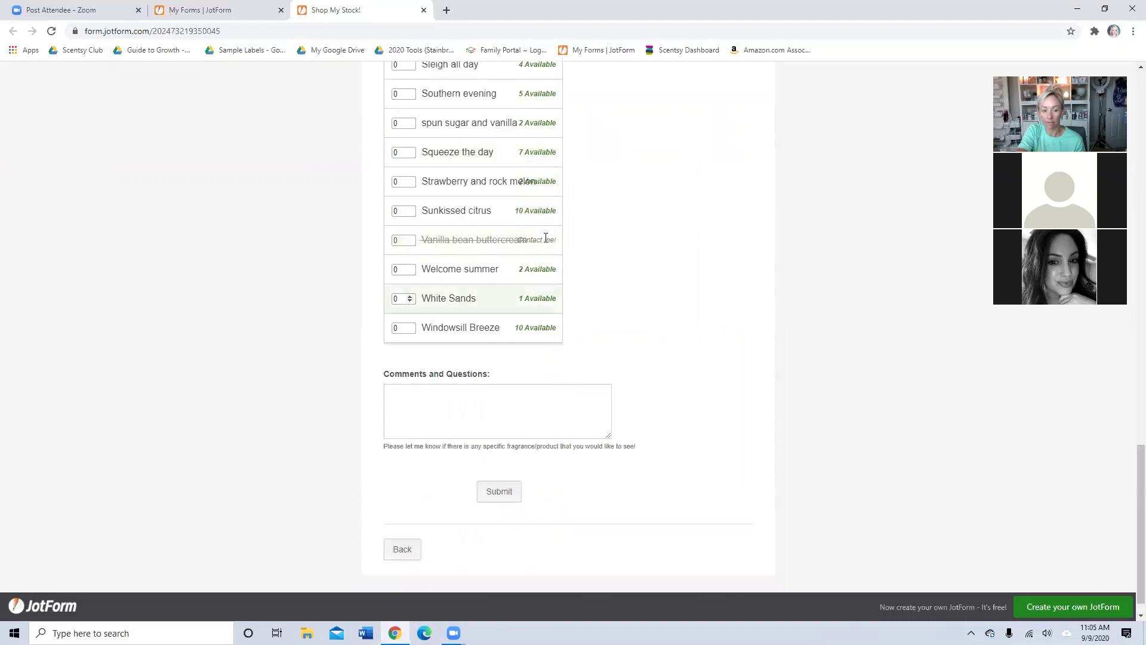
pyautogui.click(476, 409)
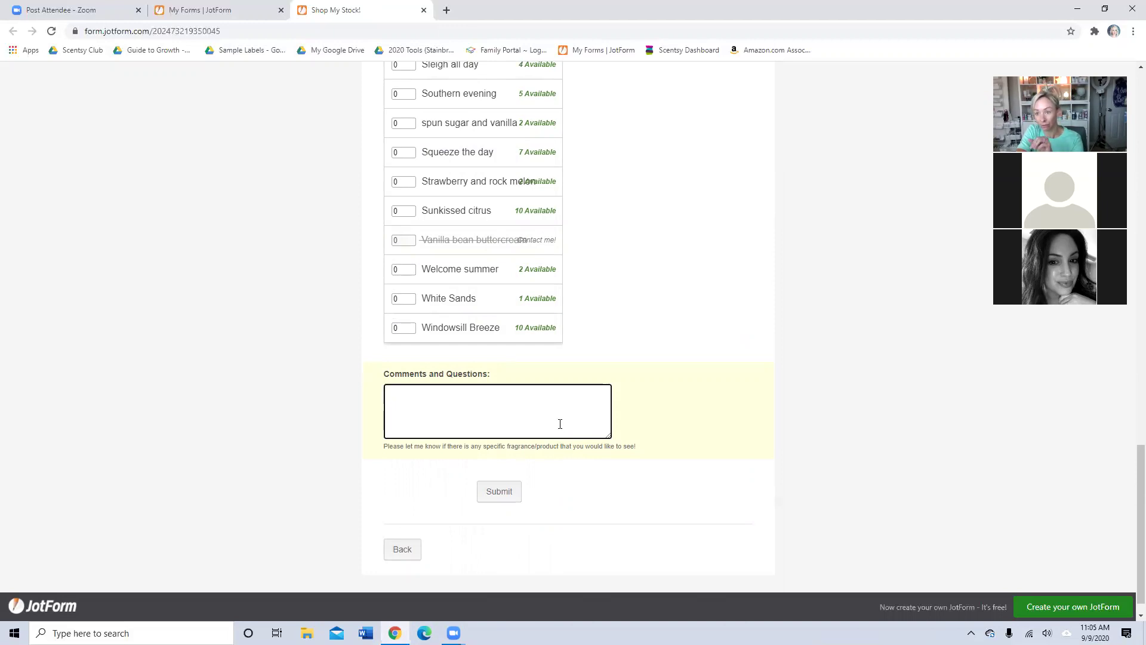
# Step: Return to the product page and review the order total below the bulbs
pyautogui.click(401, 550)
pyautogui.scroll(-10, 626, 326)
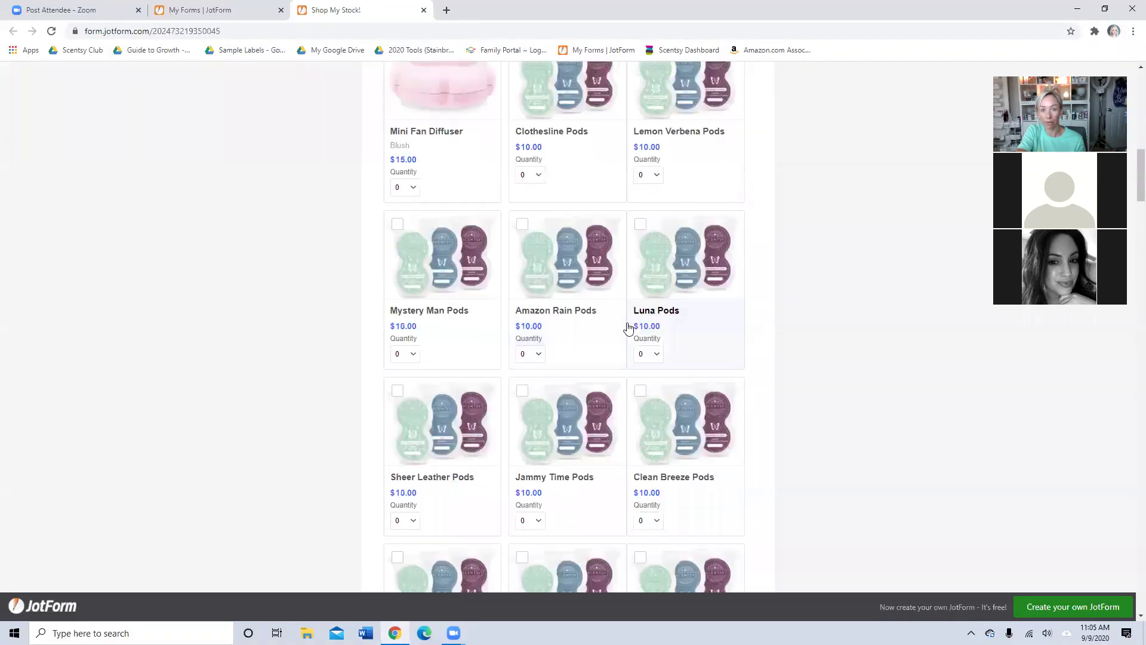
pyautogui.scroll(-20, 627, 332)
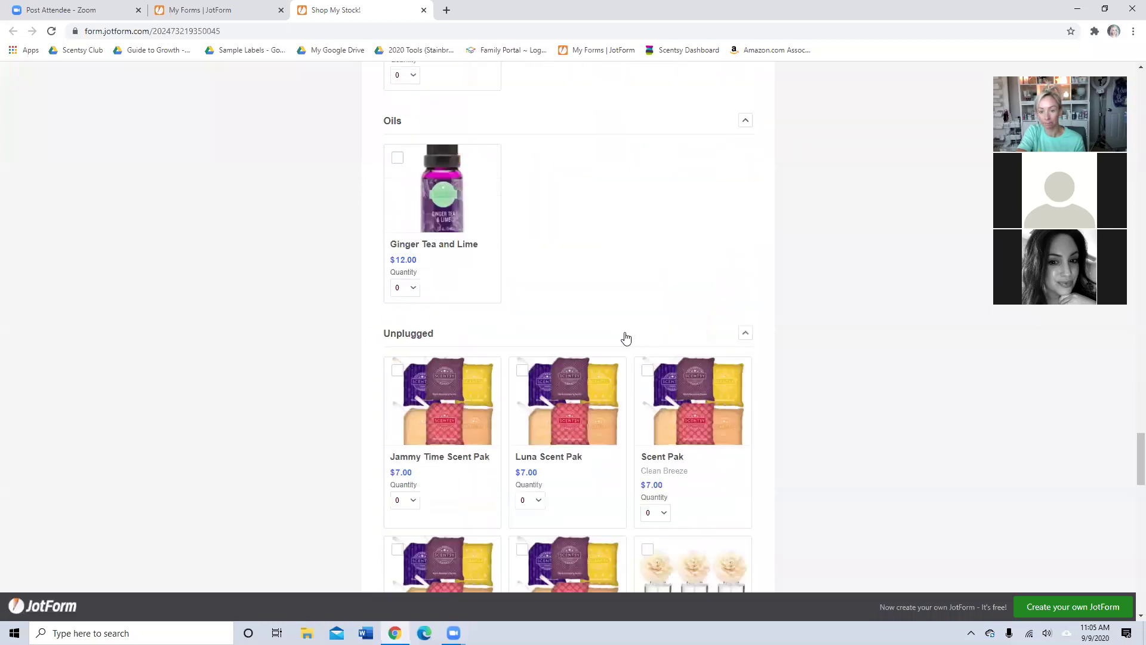
pyautogui.scroll(-15, 680, 394)
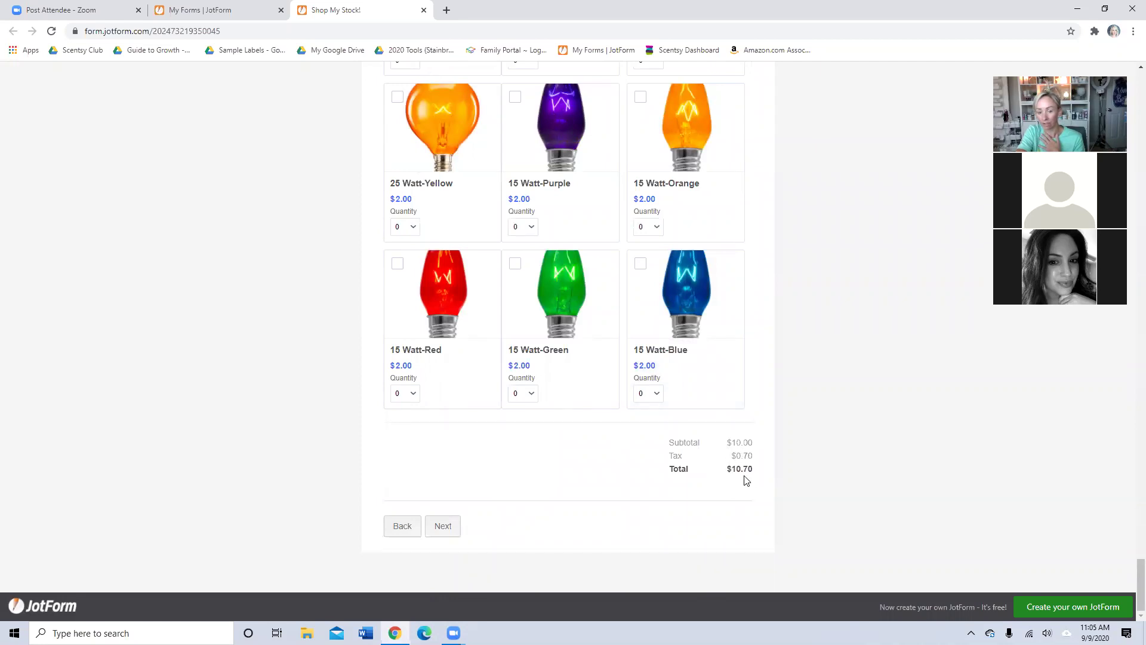
# Step: Look over the end of the Wax Bars page again and go back to the form's first page with the contact details
pyautogui.click(443, 526)
pyautogui.scroll(-20, 526, 412)
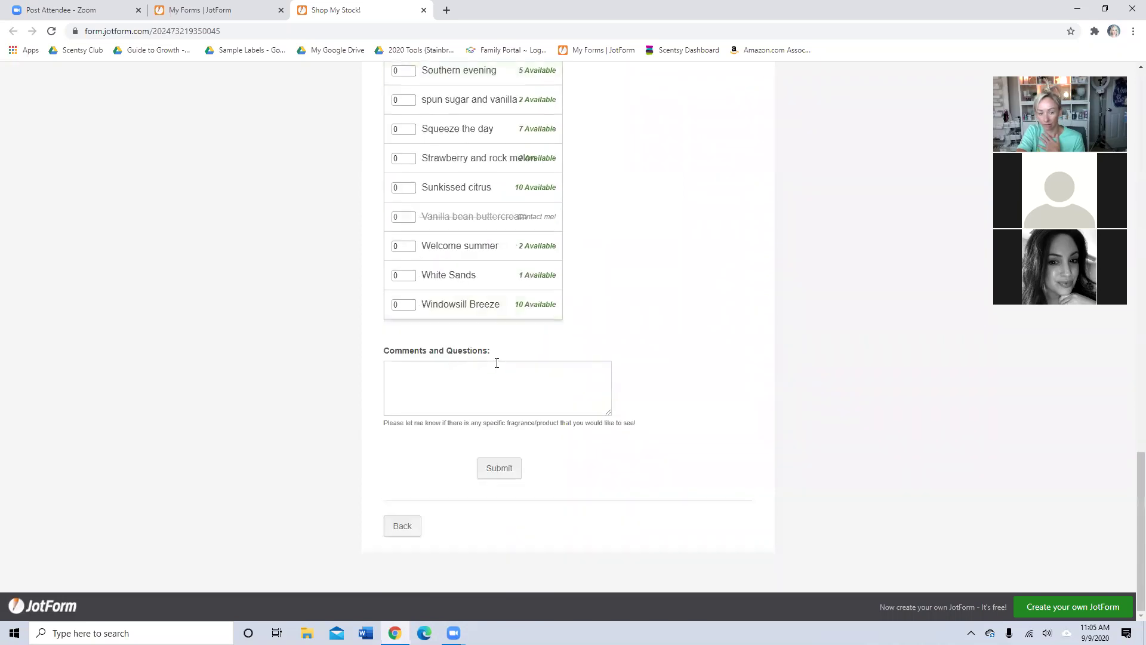
pyautogui.click(403, 532)
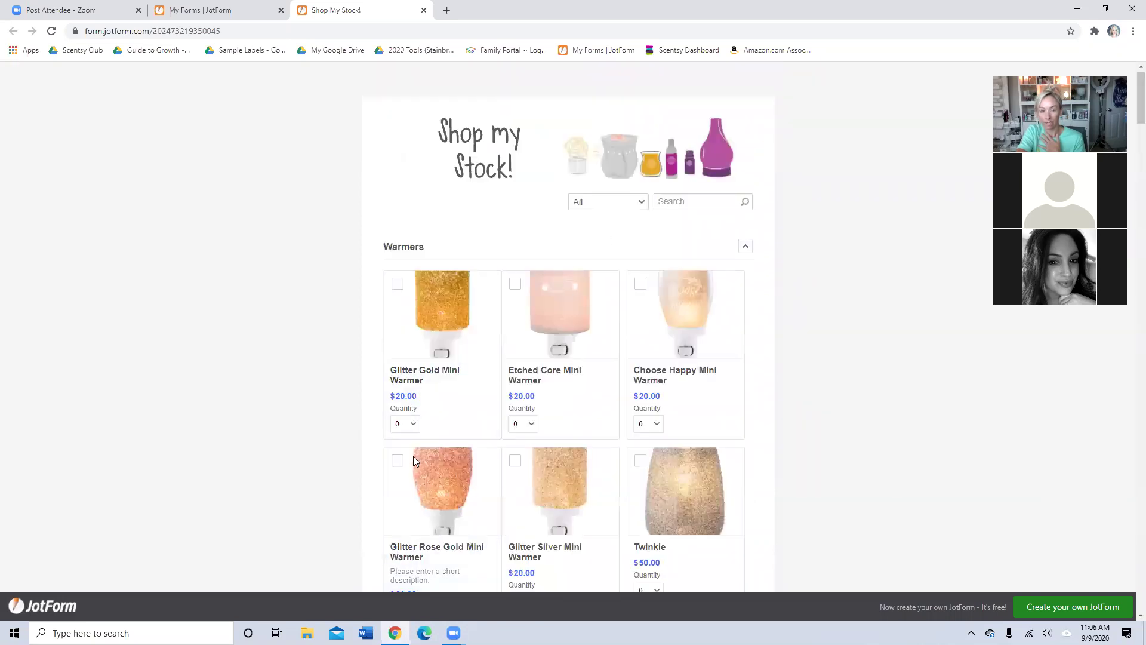
pyautogui.scroll(-8, 414, 456)
pyautogui.scroll(-20, 400, 499)
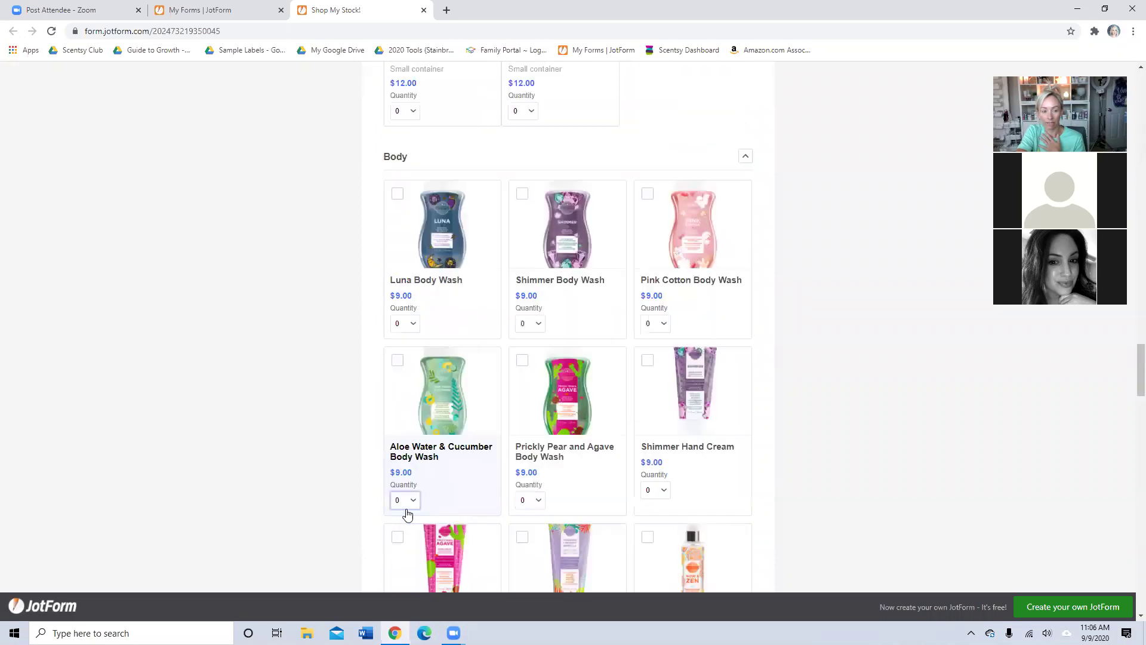
pyautogui.scroll(-15, 408, 512)
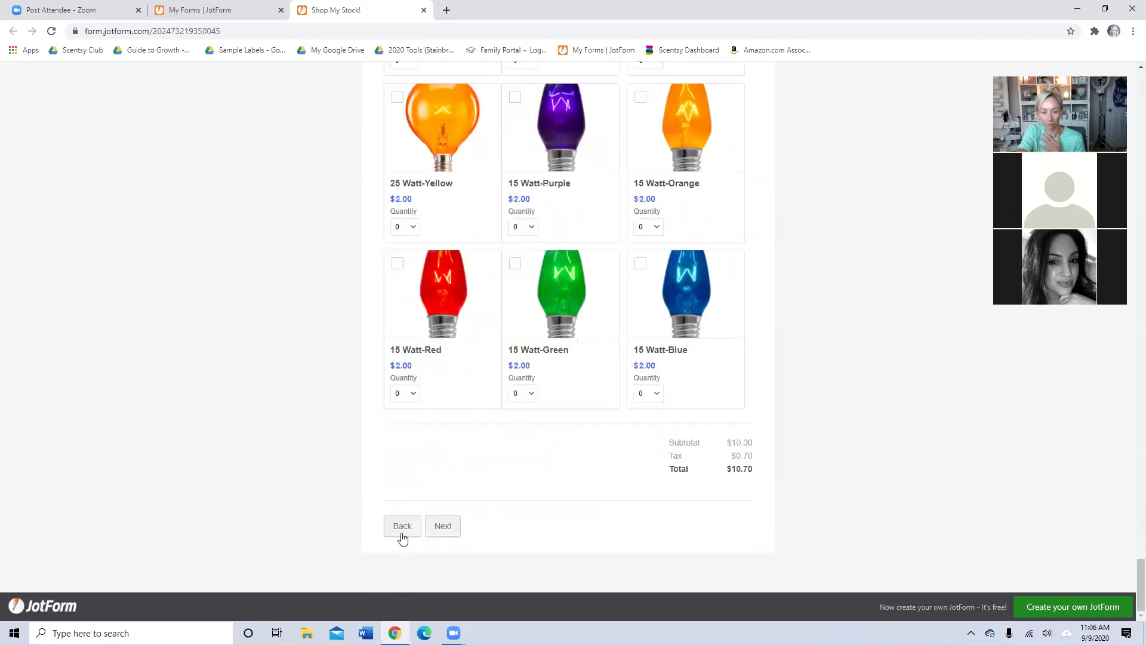
pyautogui.click(401, 534)
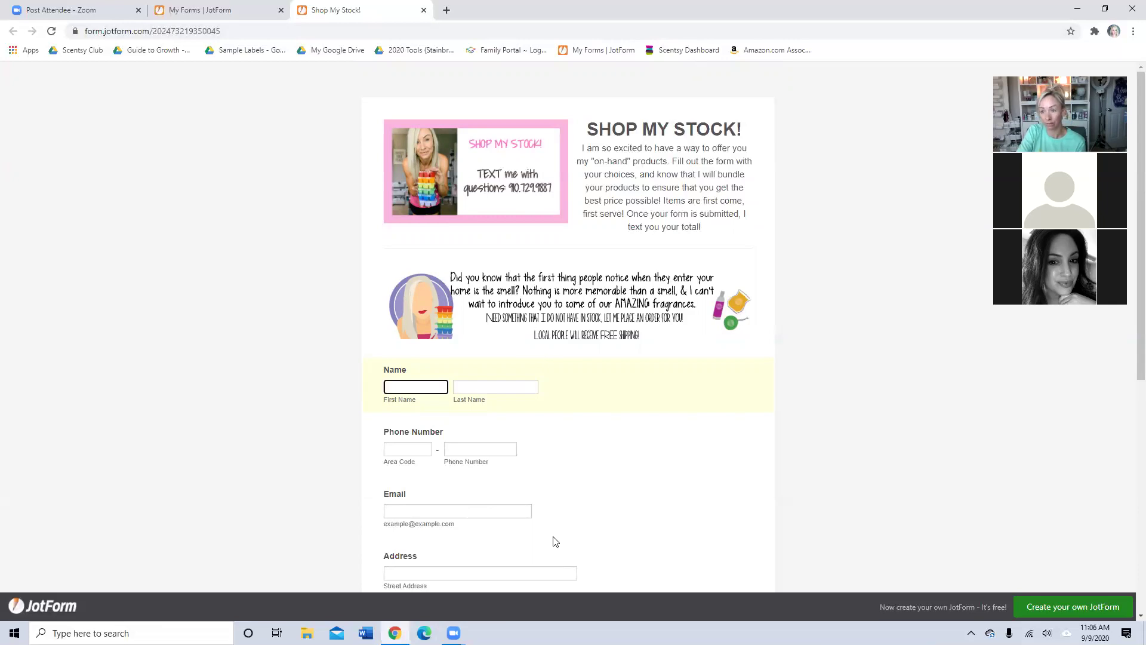
# Step: Open the Shop My Stock! form for editing from My Forms and bring up its product section
pyautogui.click(233, 9)
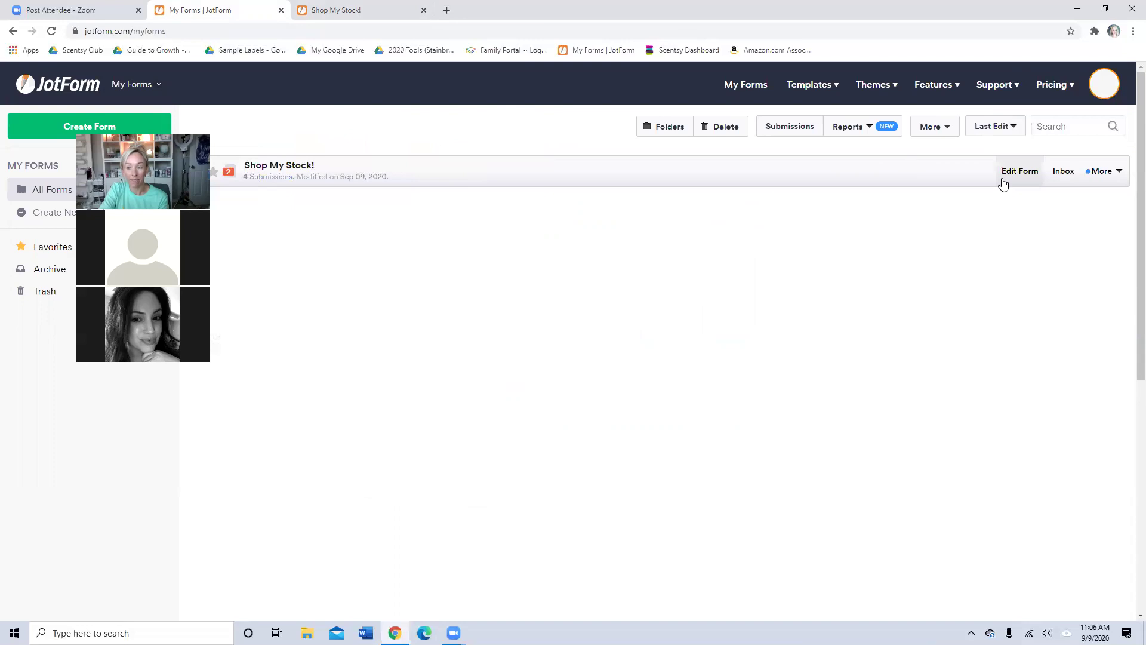
pyautogui.click(1003, 182)
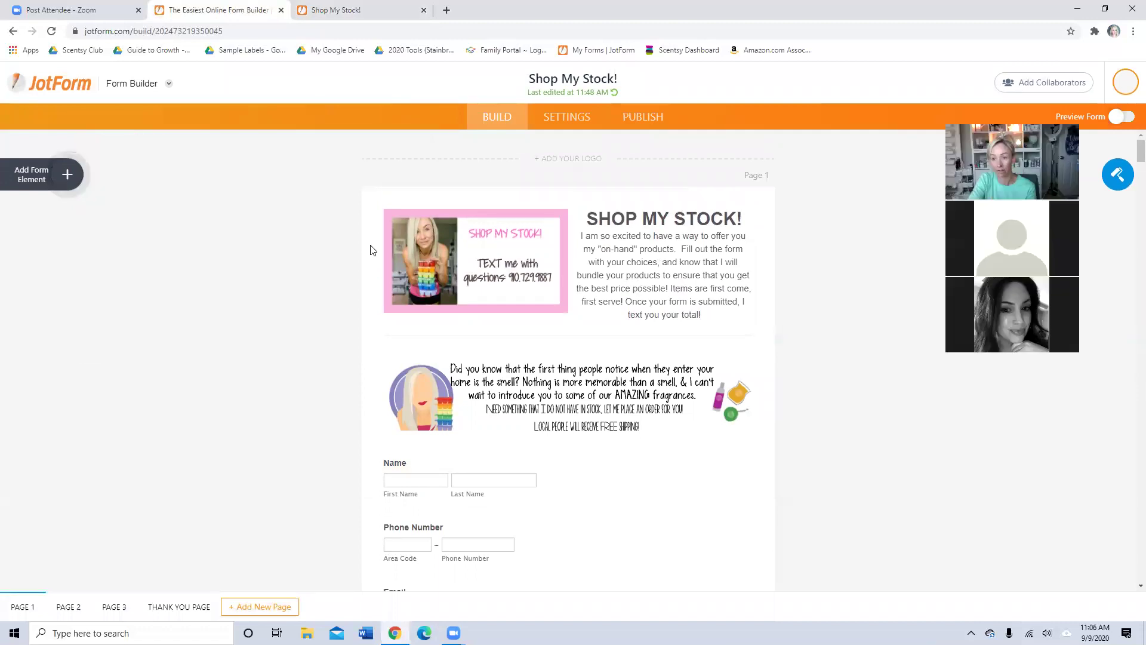
pyautogui.scroll(-20, 766, 298)
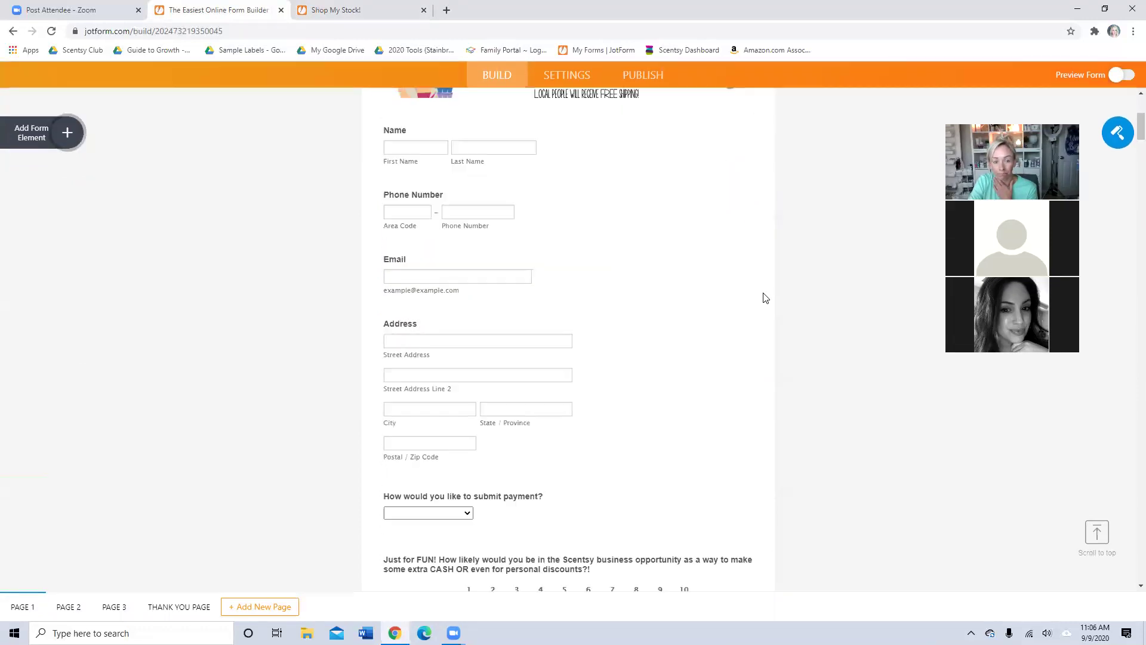
pyautogui.scroll(-3, 770, 295)
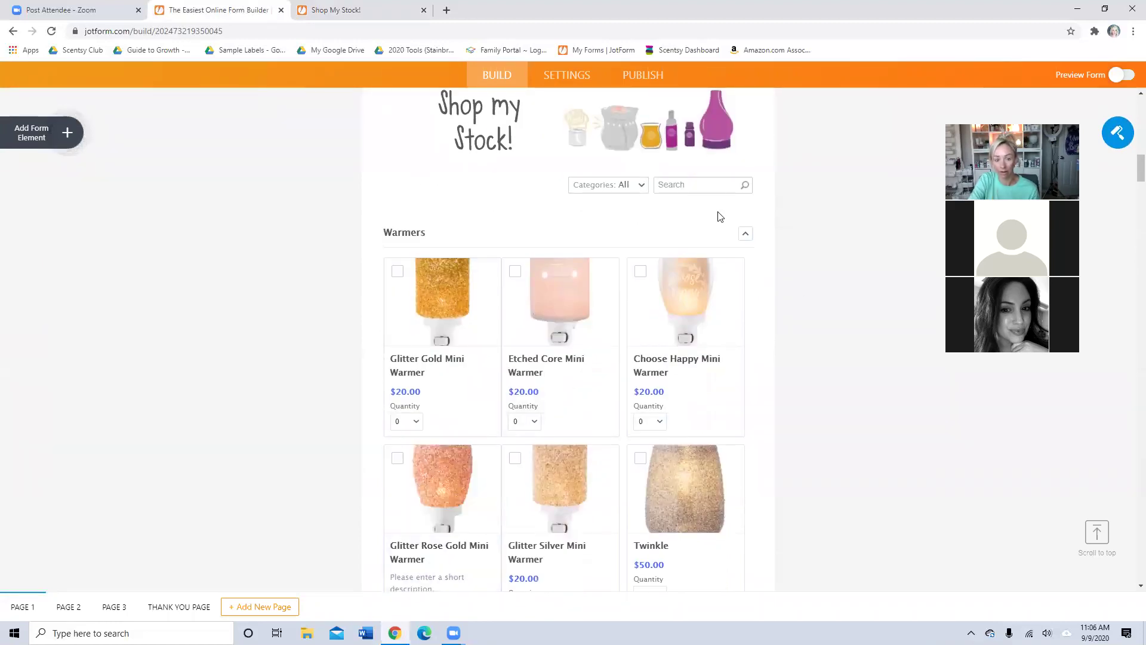
# Step: Search the form builder's widgets for "product li" and look through the matches
pyautogui.click(49, 127)
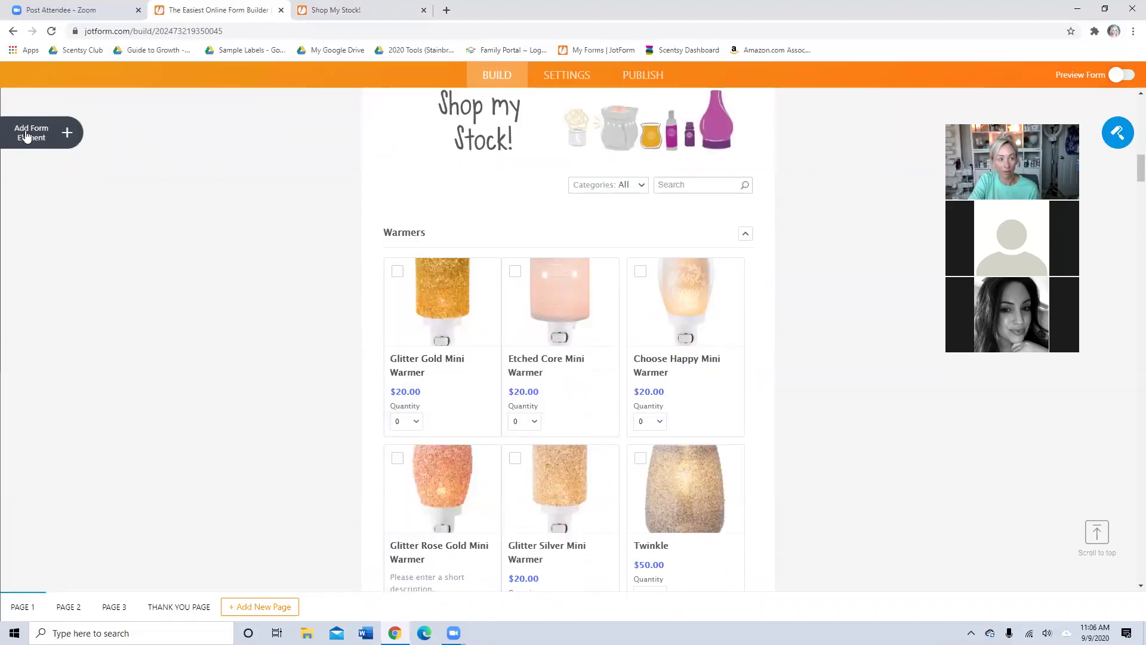
pyautogui.click(171, 139)
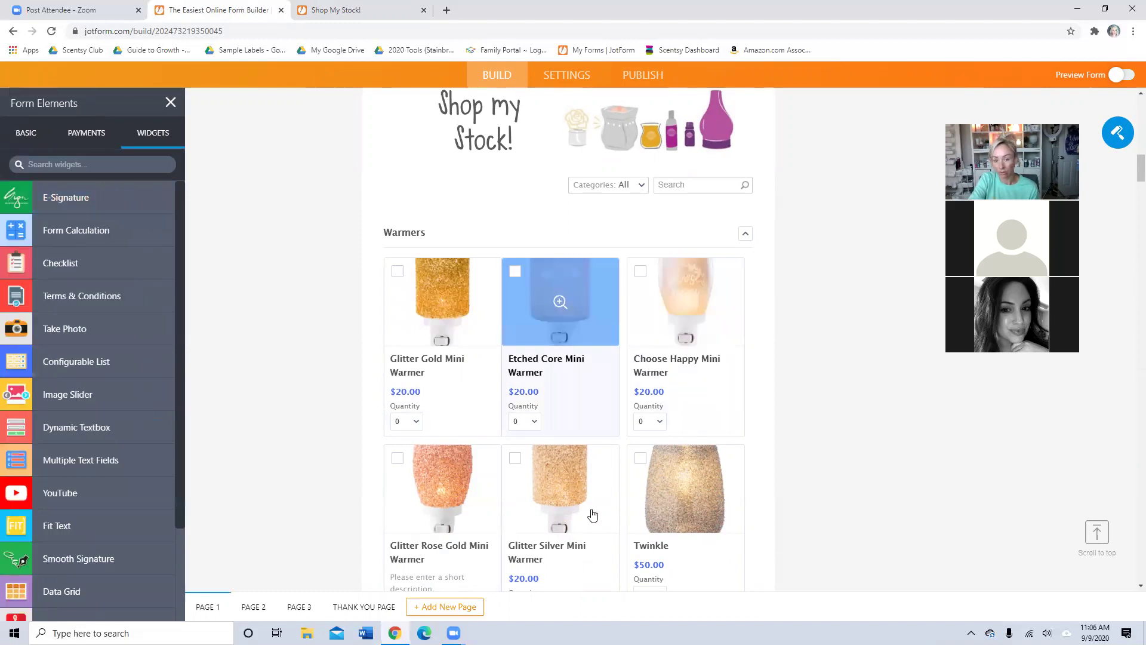
pyautogui.click(86, 170)
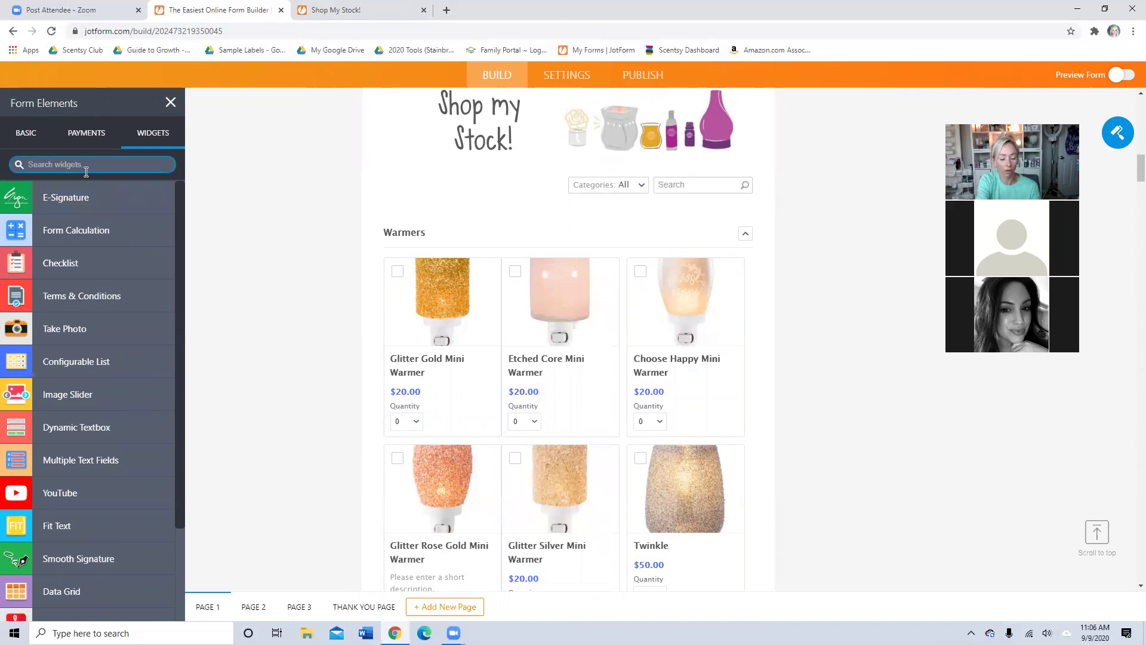
pyautogui.write('prod')
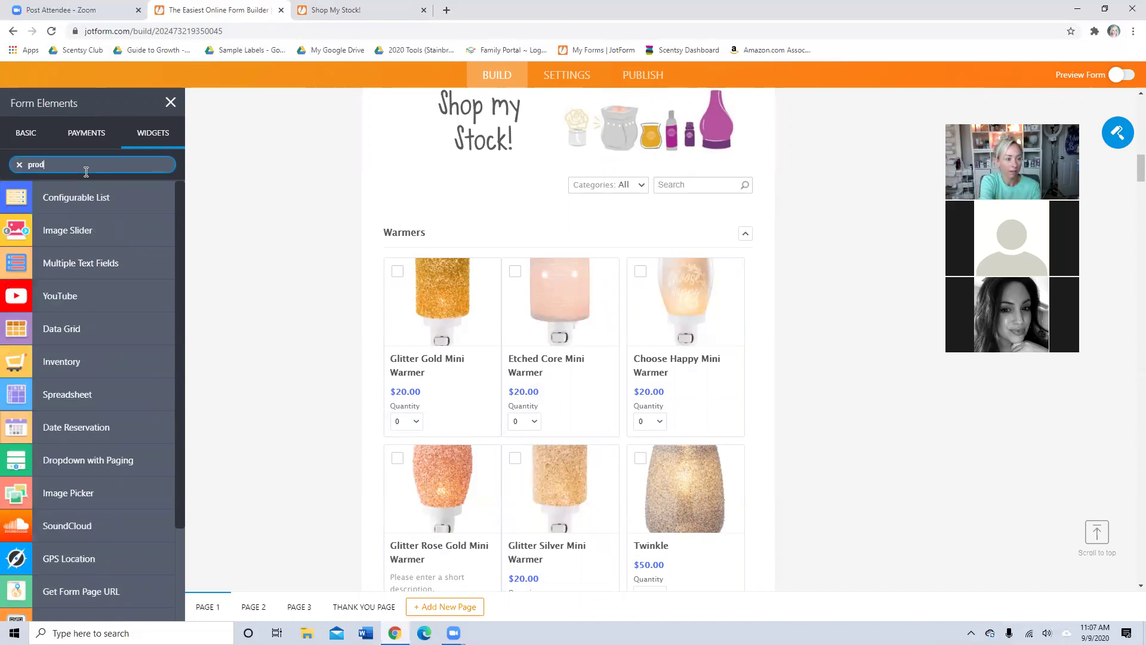
pyautogui.write('uct')
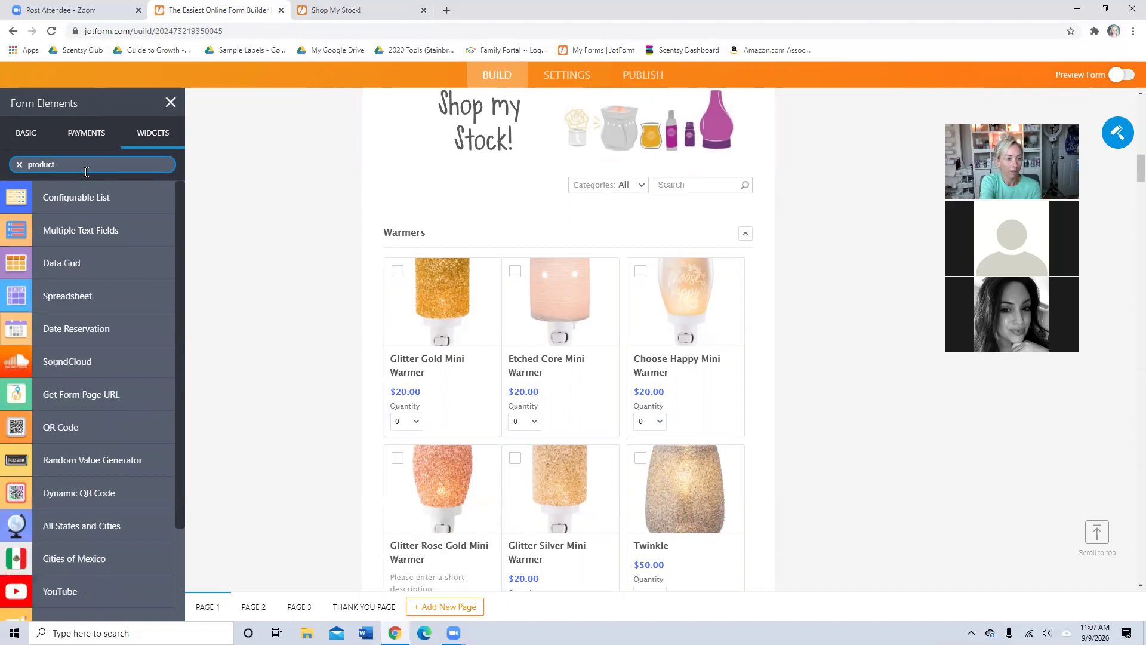
pyautogui.write(' li')
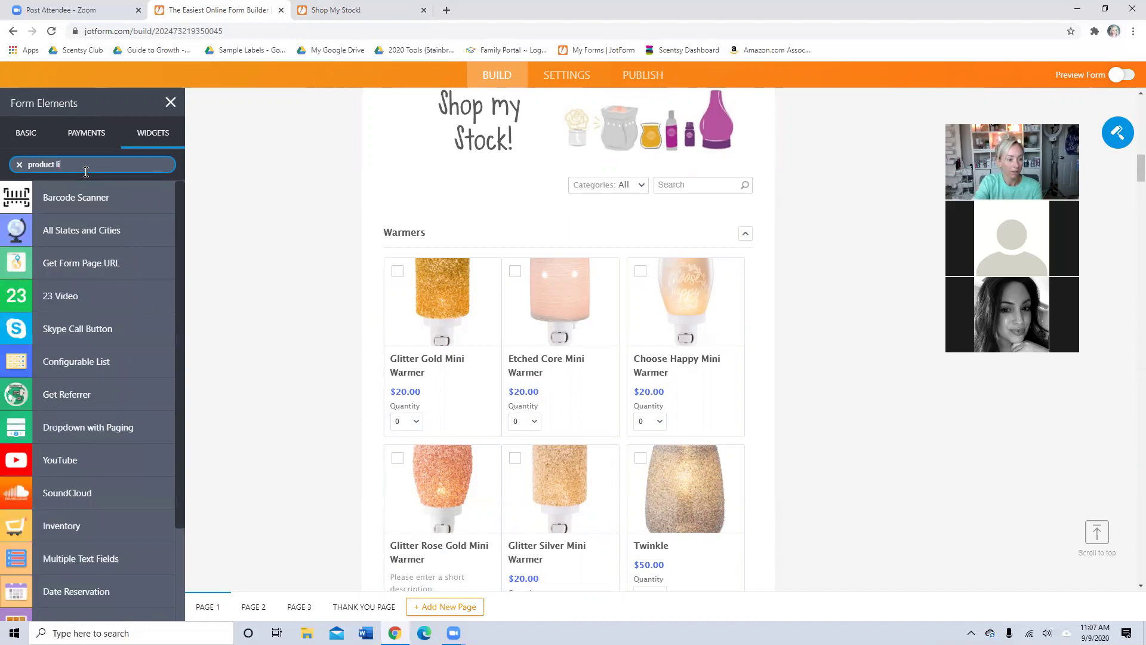
pyautogui.scroll(-4, 112, 375)
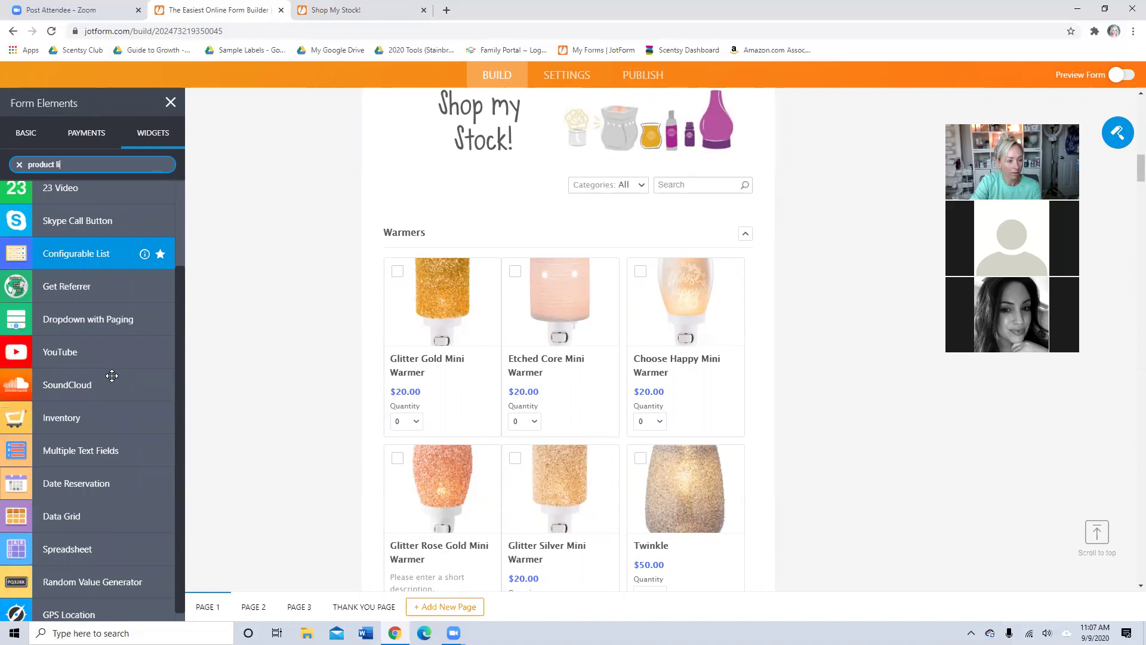
pyautogui.scroll(4, 108, 375)
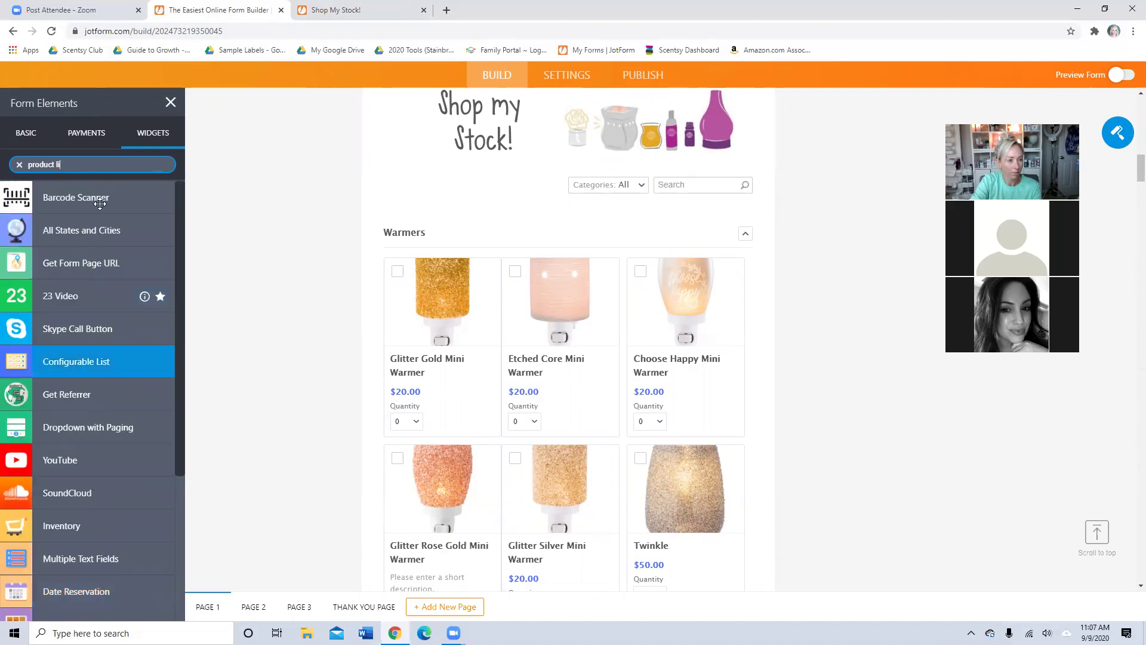
# Step: Close the form elements and open the product settings of the form's Product List element
pyautogui.scroll(-15, 850, 356)
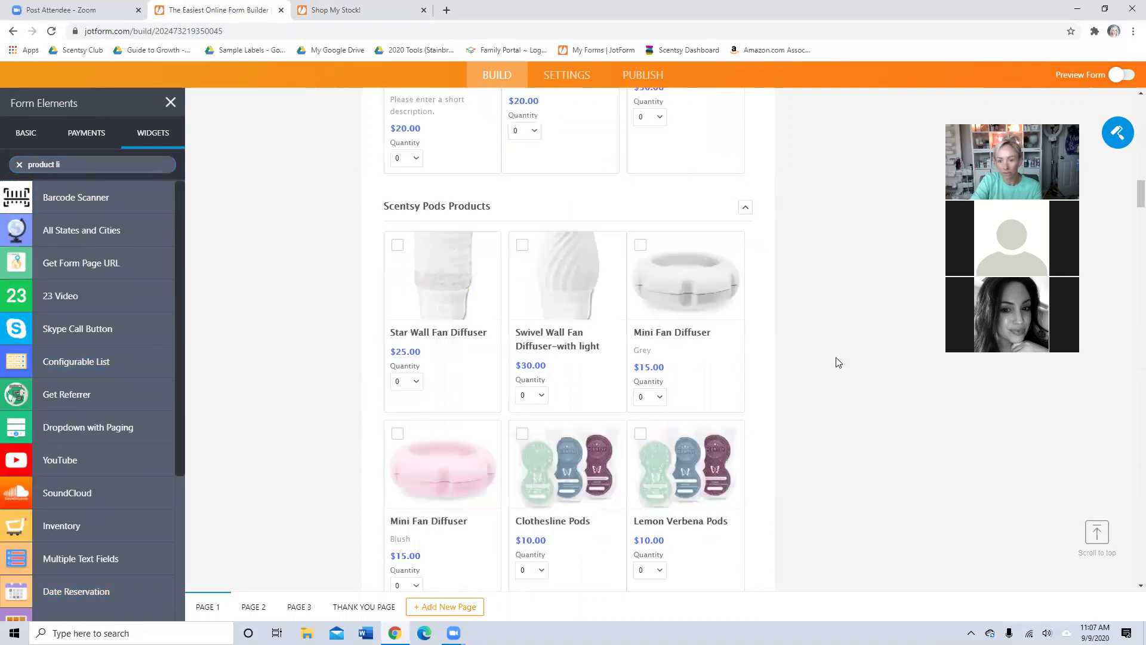
pyautogui.scroll(-20, 788, 397)
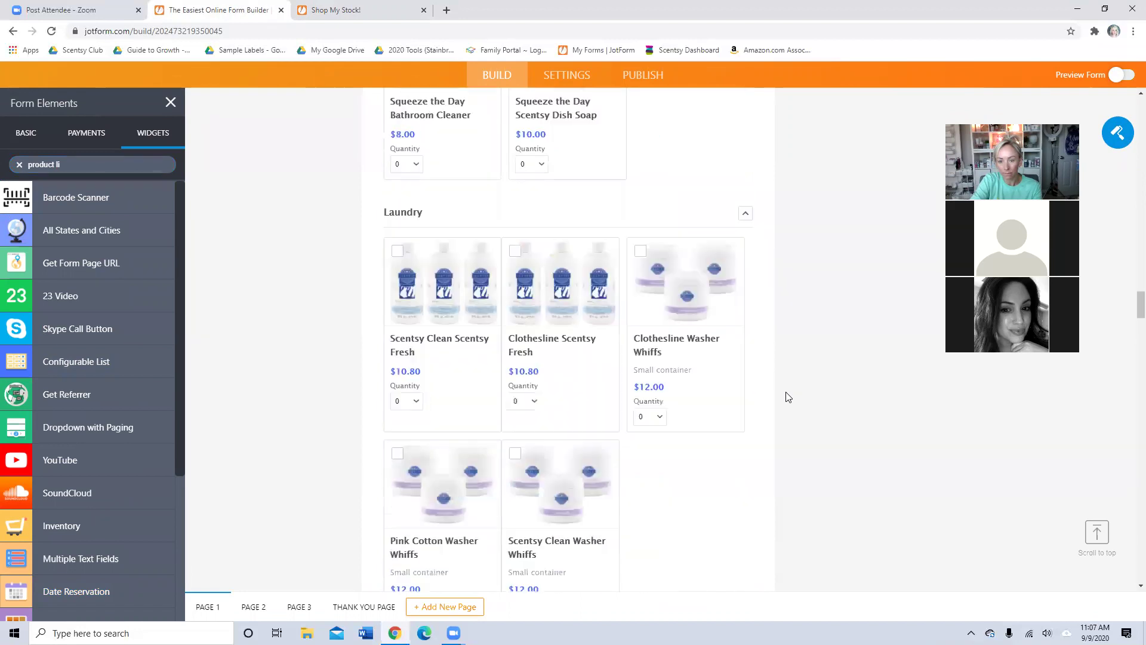
pyautogui.scroll(-15, 787, 397)
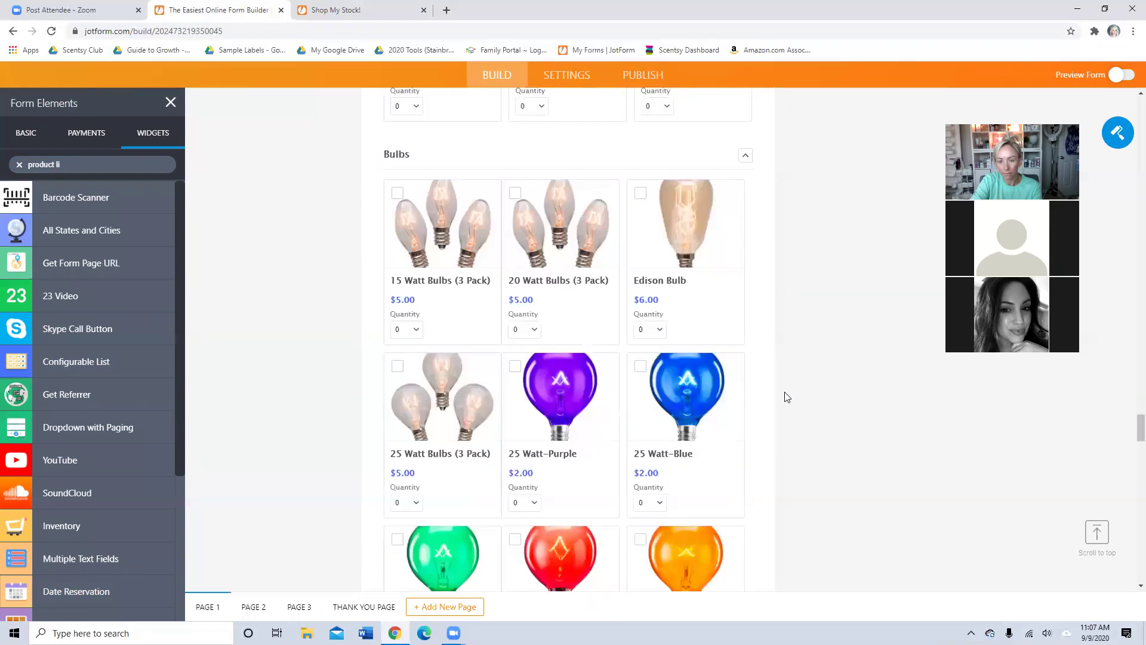
pyautogui.click(170, 102)
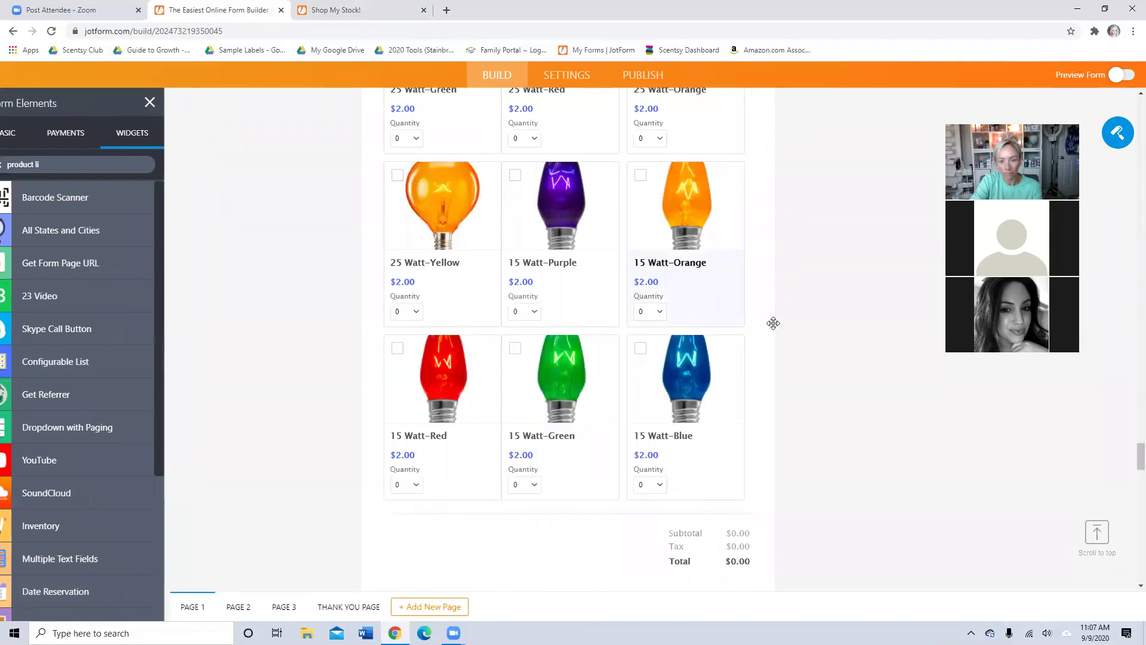
pyautogui.click(769, 234)
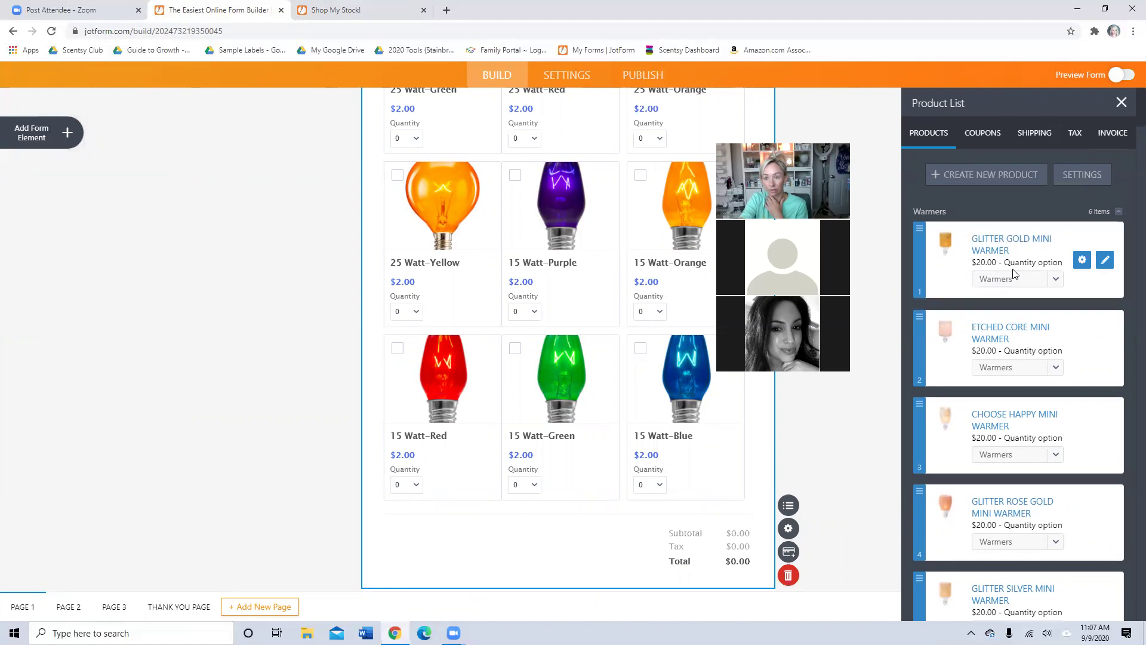
# Step: Check the Product List's shipping and tax settings and look over the form's pages
pyautogui.click(1032, 139)
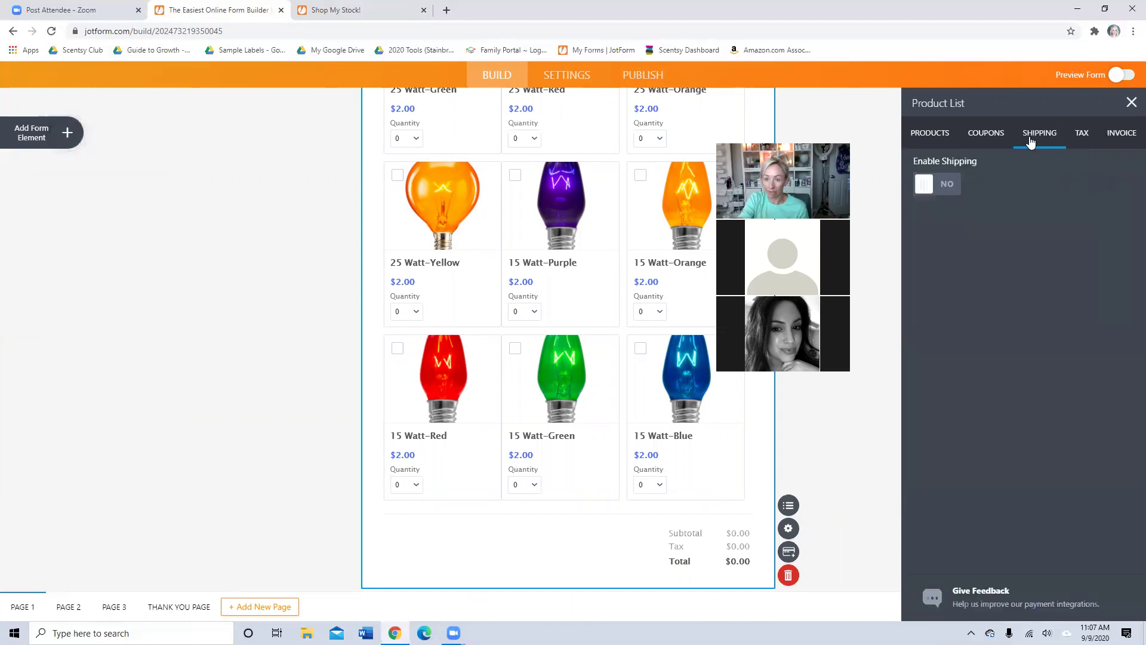
pyautogui.click(1078, 140)
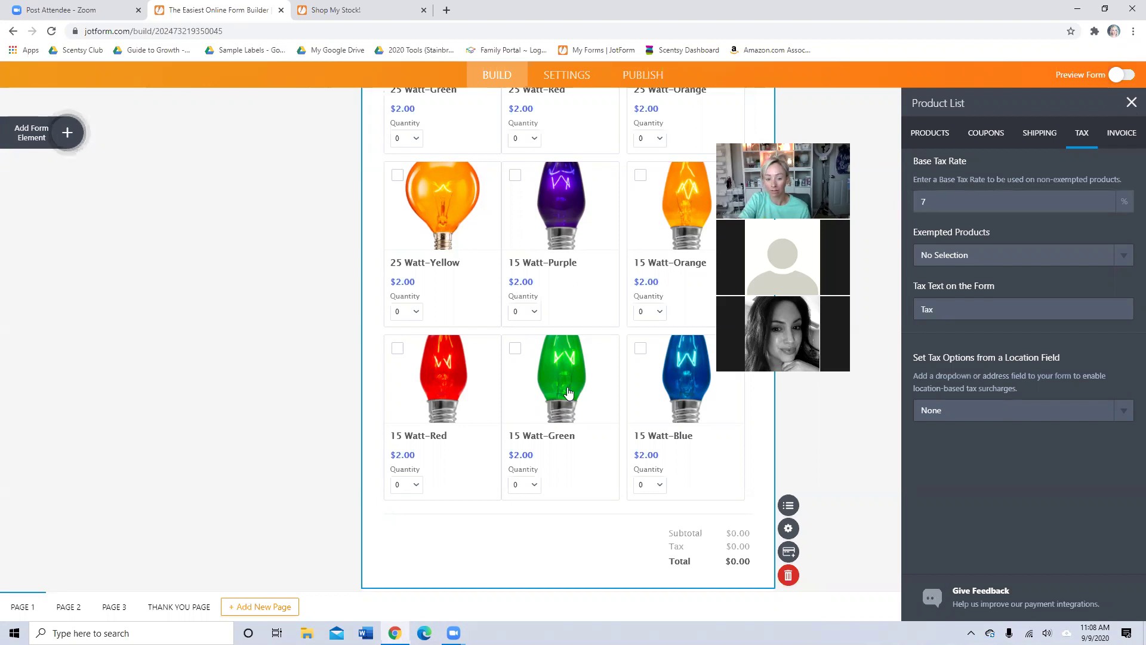
pyautogui.scroll(-20, 658, 333)
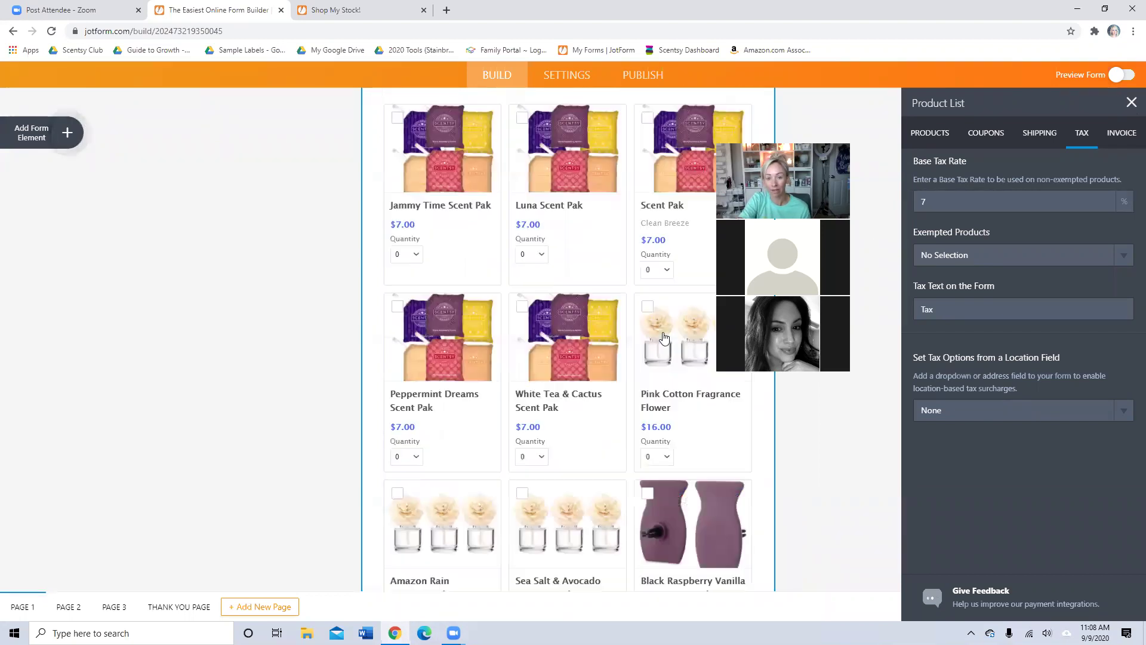
pyautogui.scroll(20, 657, 333)
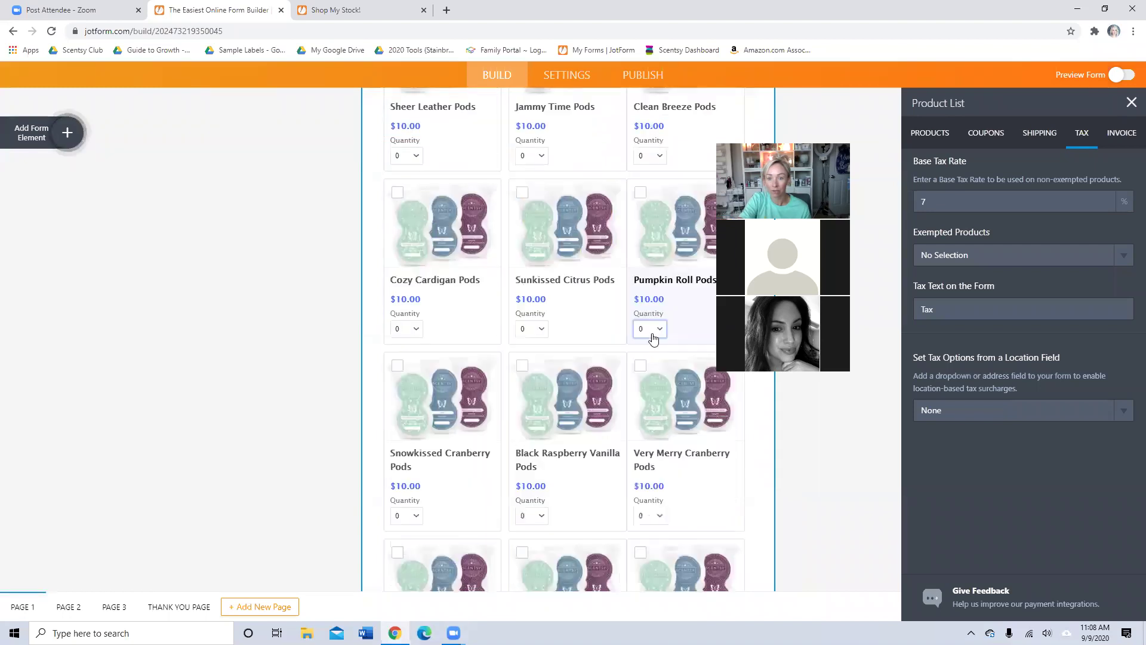
pyautogui.scroll(15, 667, 305)
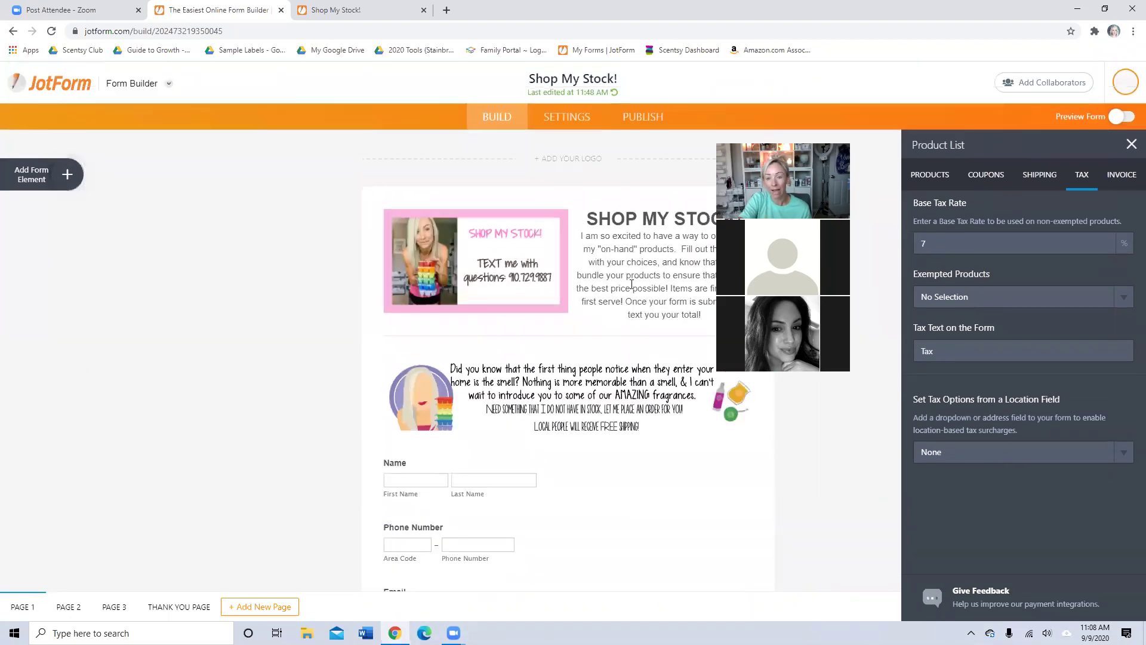
pyautogui.scroll(-15, 632, 286)
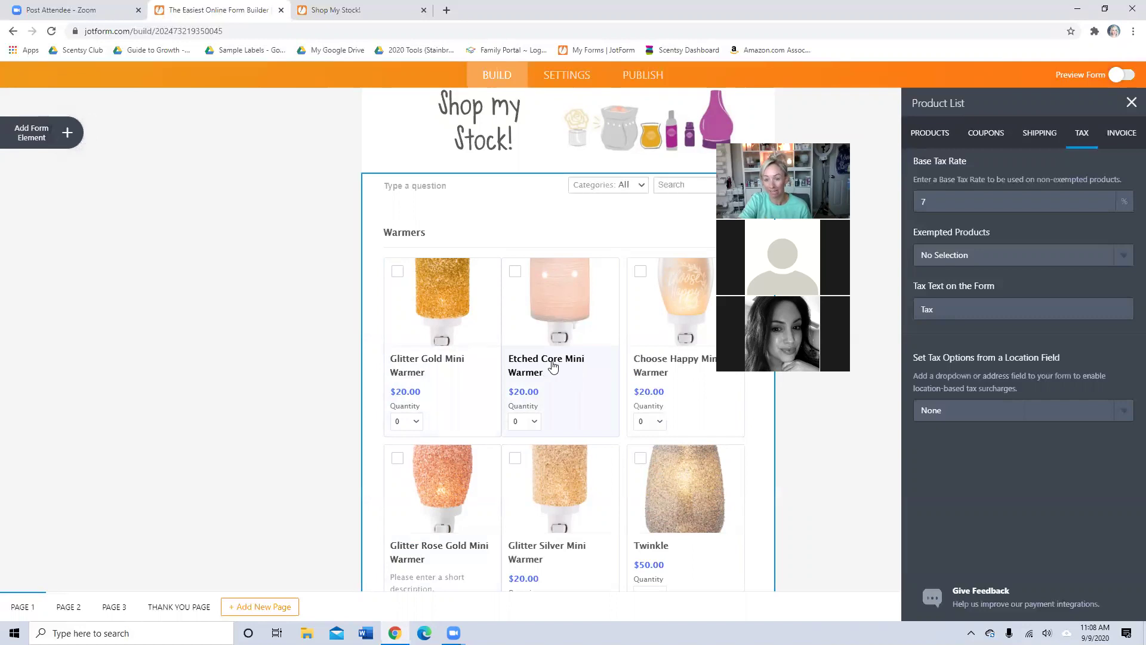
# Step: Enable the Blue Grotto Pods product in the Product List and view its category choices
pyautogui.click(929, 132)
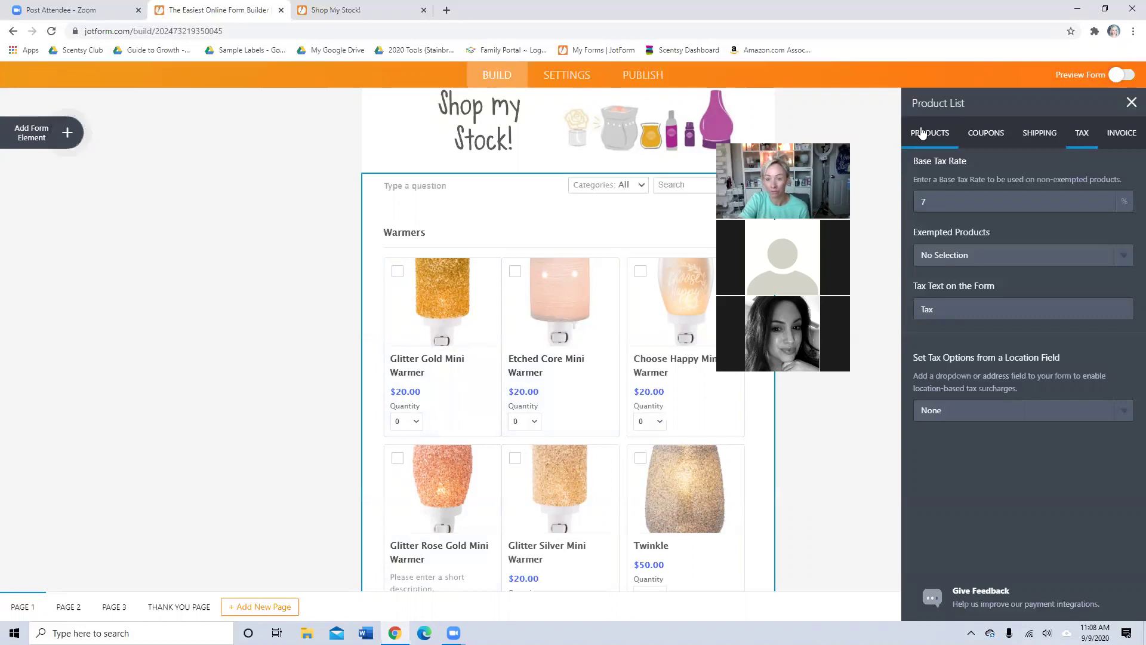
pyautogui.scroll(-8, 969, 339)
pyautogui.scroll(-7, 968, 339)
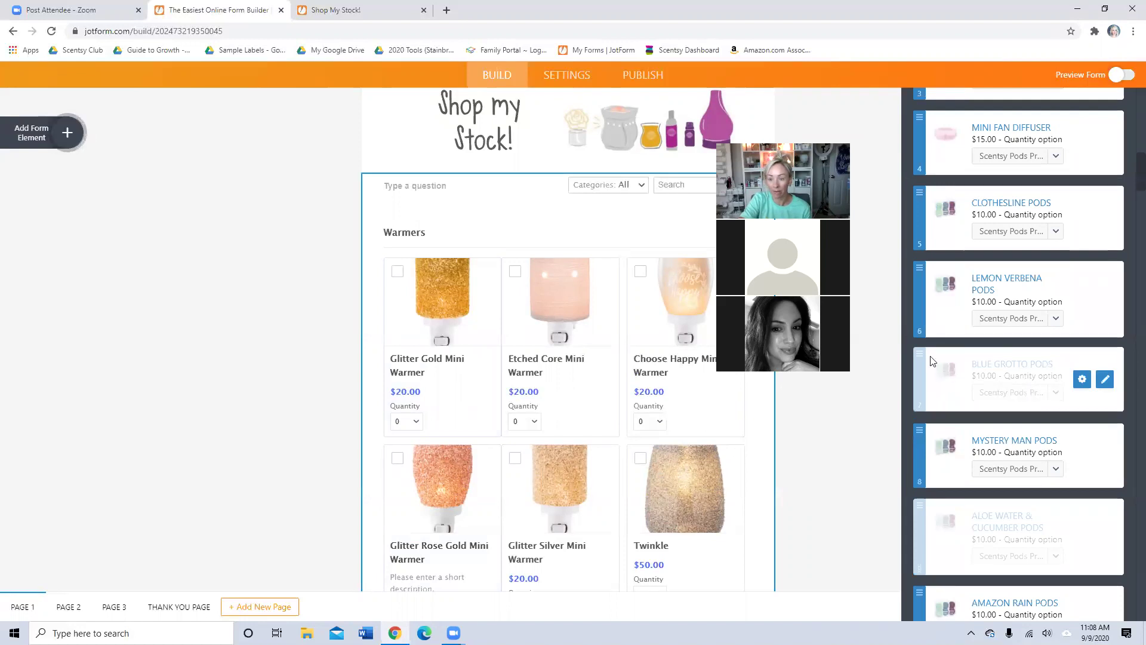
pyautogui.click(1081, 380)
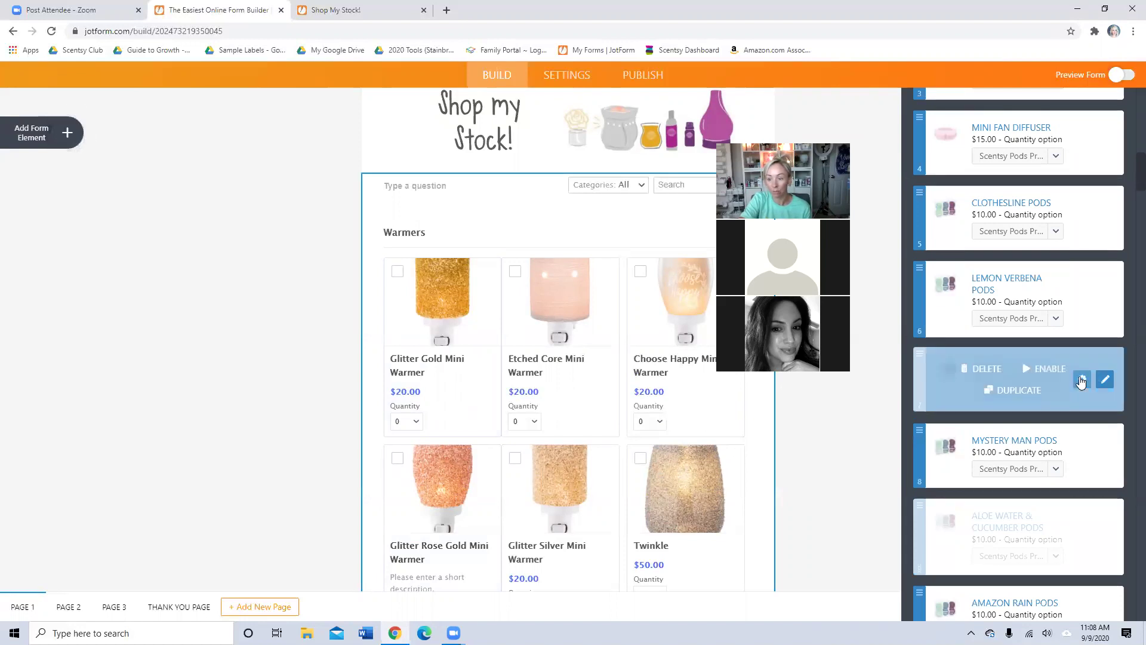
pyautogui.click(1046, 375)
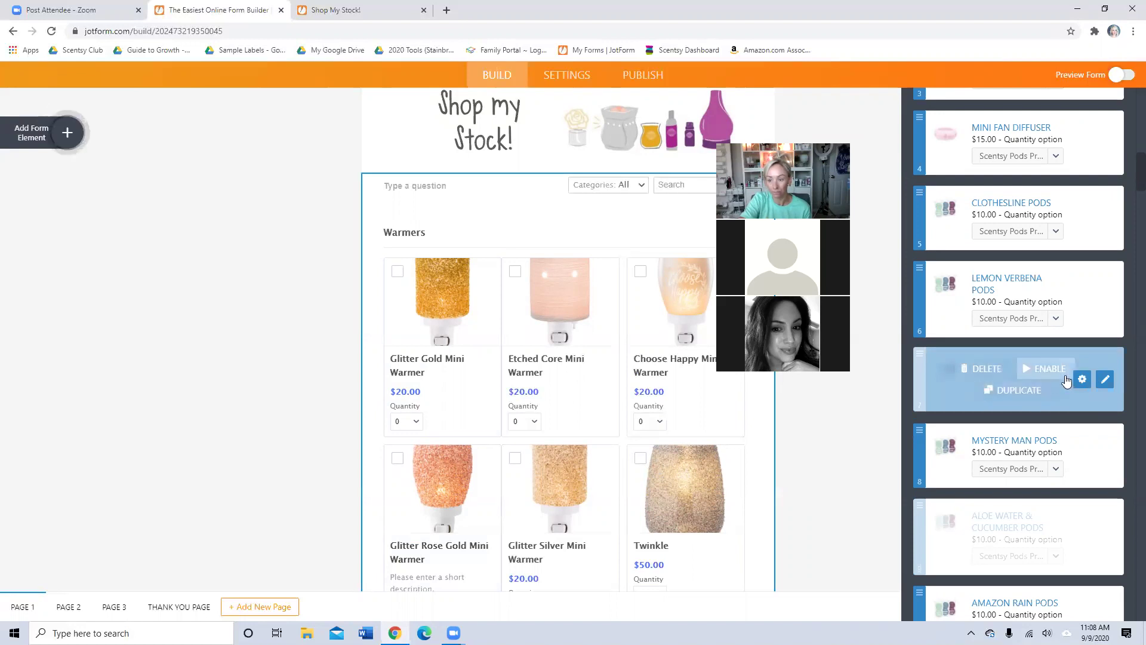
pyautogui.click(1057, 395)
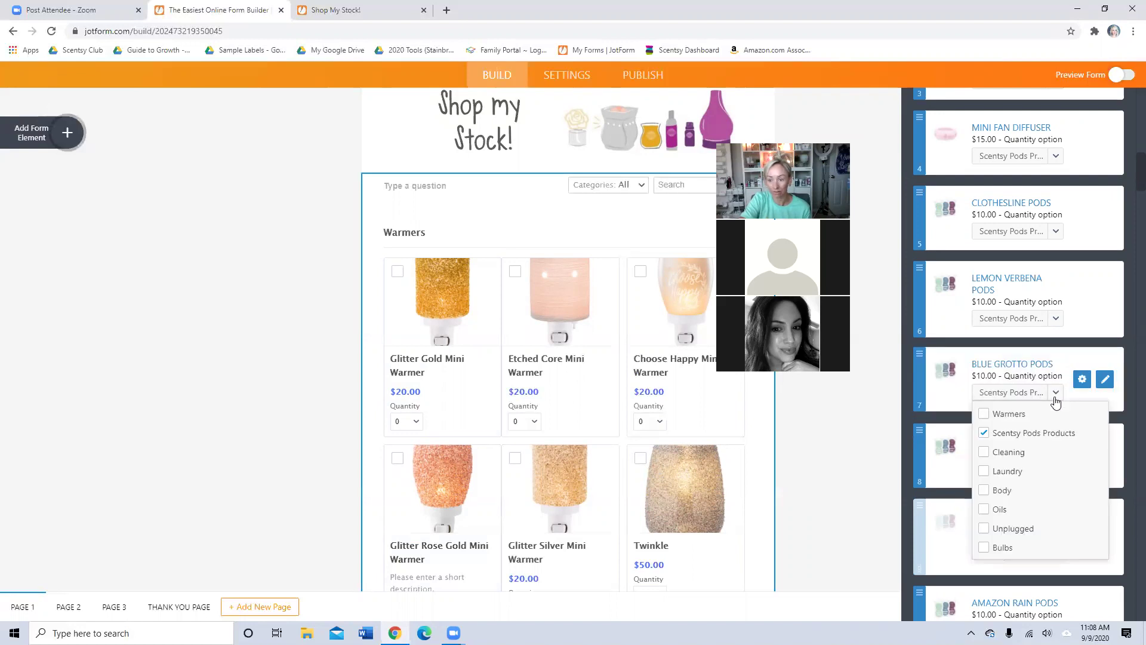
pyautogui.click(1056, 396)
# Step: Disable the Blue Grotto Pods product again and bring its options back up
pyautogui.click(1083, 381)
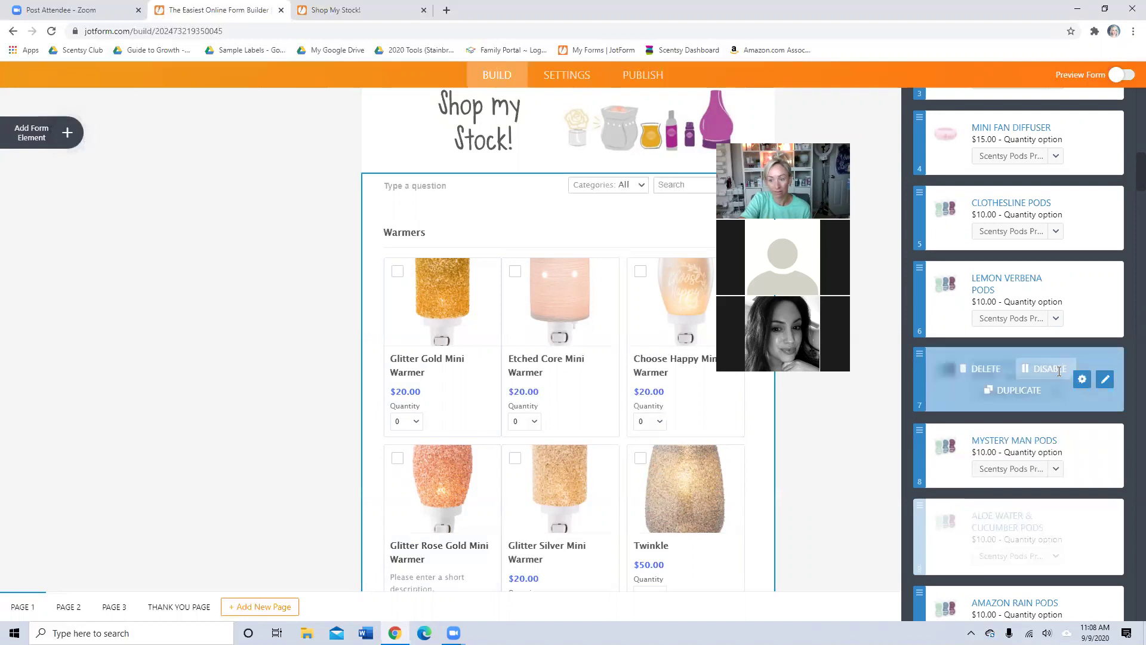
pyautogui.click(1059, 371)
pyautogui.click(1083, 381)
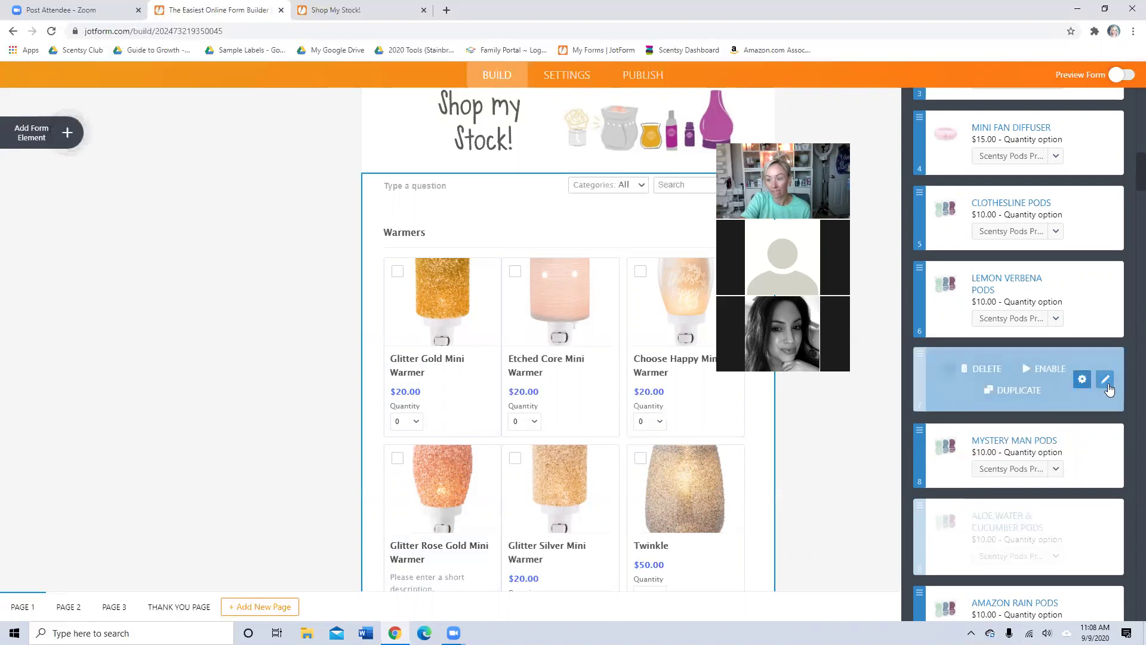
# Step: Examine the Blue Grotto Pods product settings and its quantity range, leaving both without saving
pyautogui.click(1106, 380)
pyautogui.scroll(-7, 1030, 382)
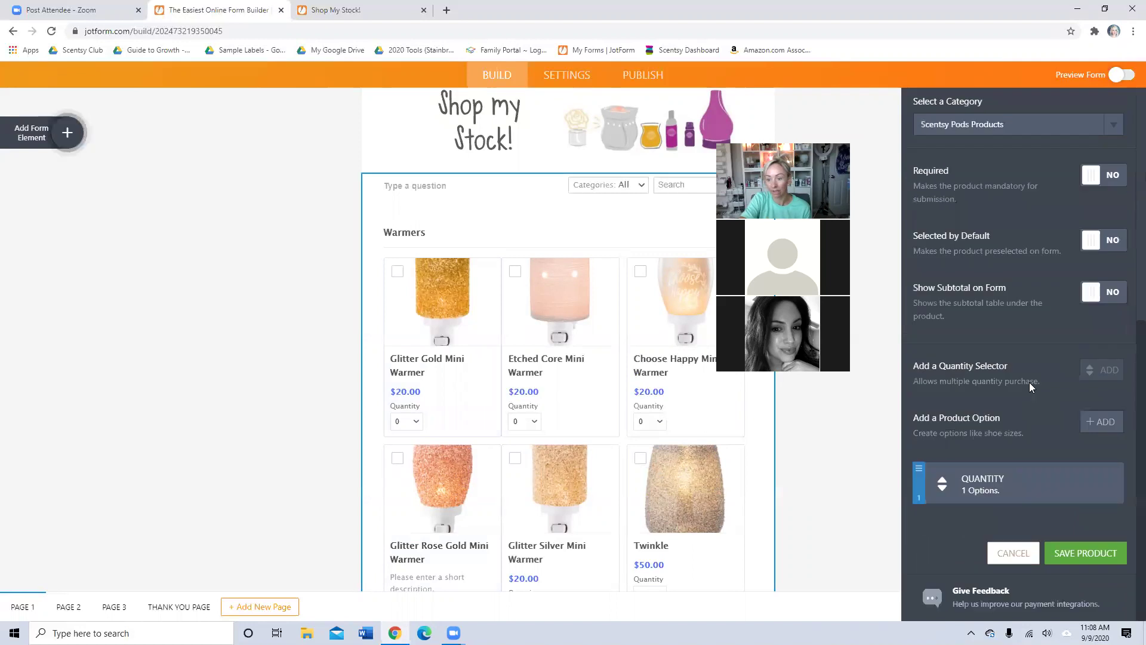
pyautogui.click(1106, 482)
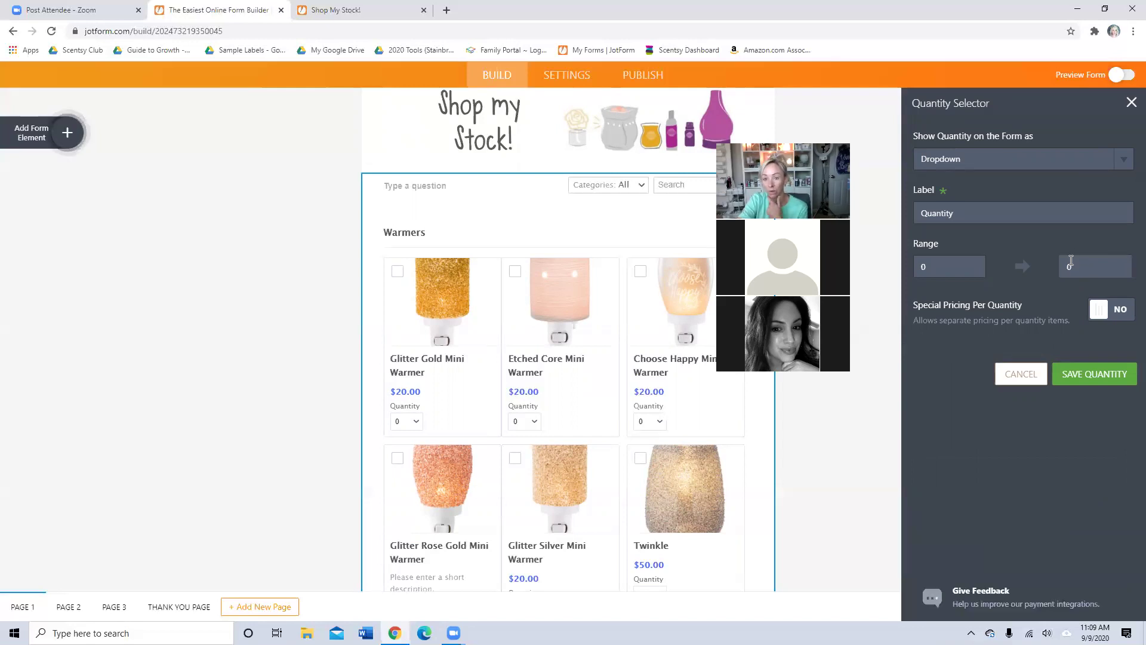
pyautogui.click(1007, 376)
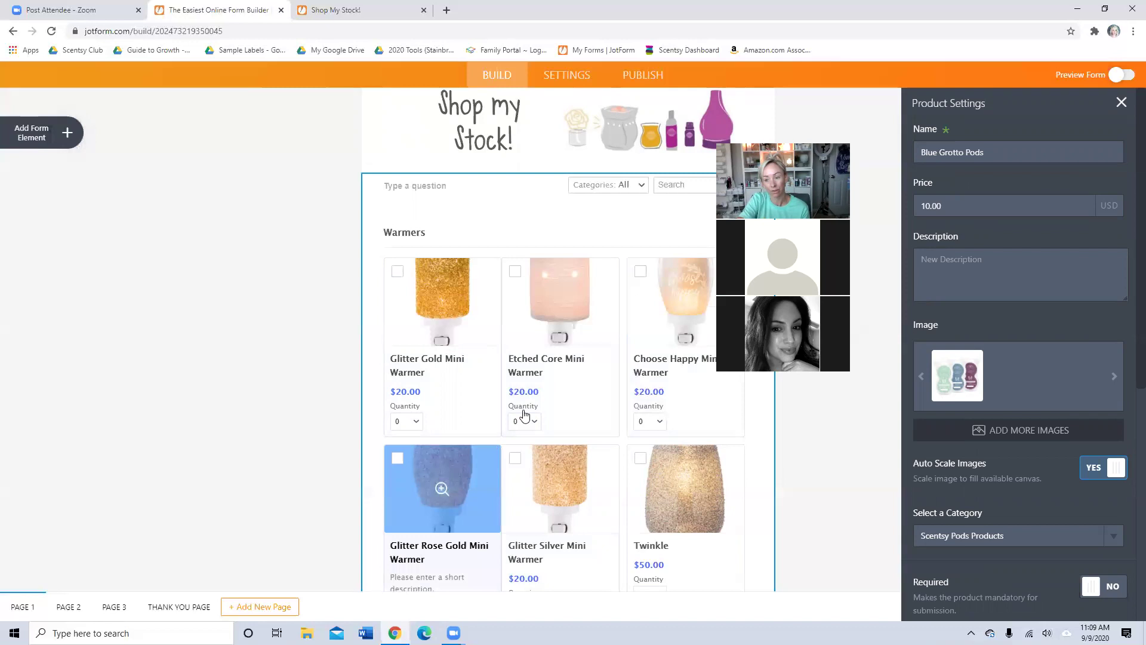
pyautogui.click(1122, 102)
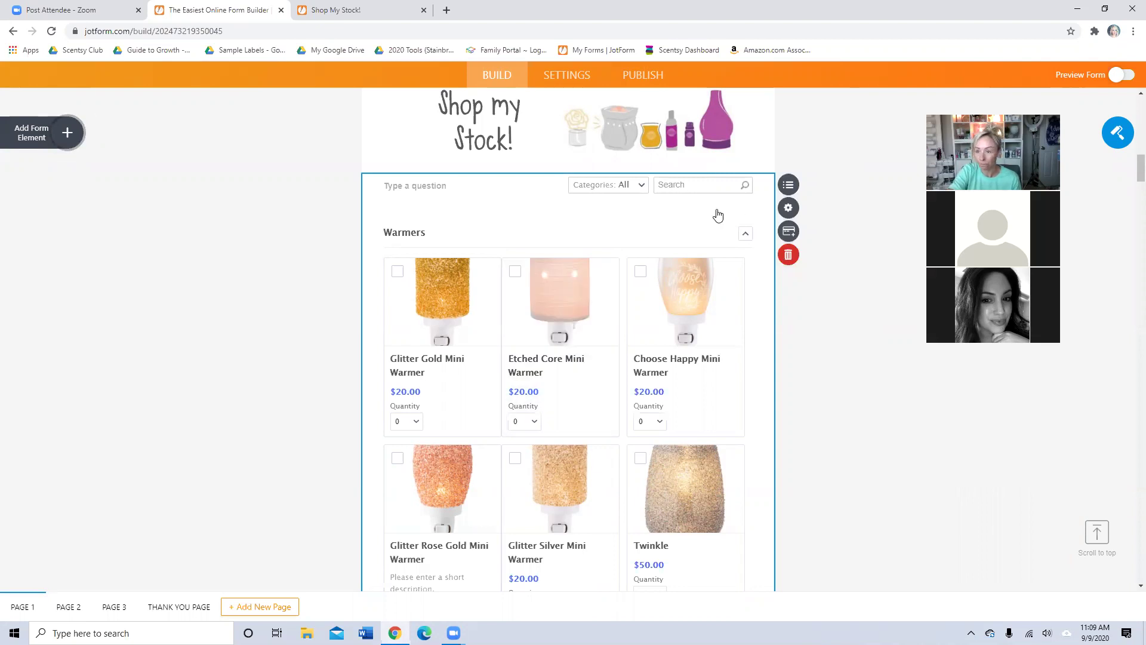
# Step: Go to the Wax Bars list on page 3 and open its widget settings
pyautogui.moveTo(1142, 170); pyautogui.dragTo(1141, 535)
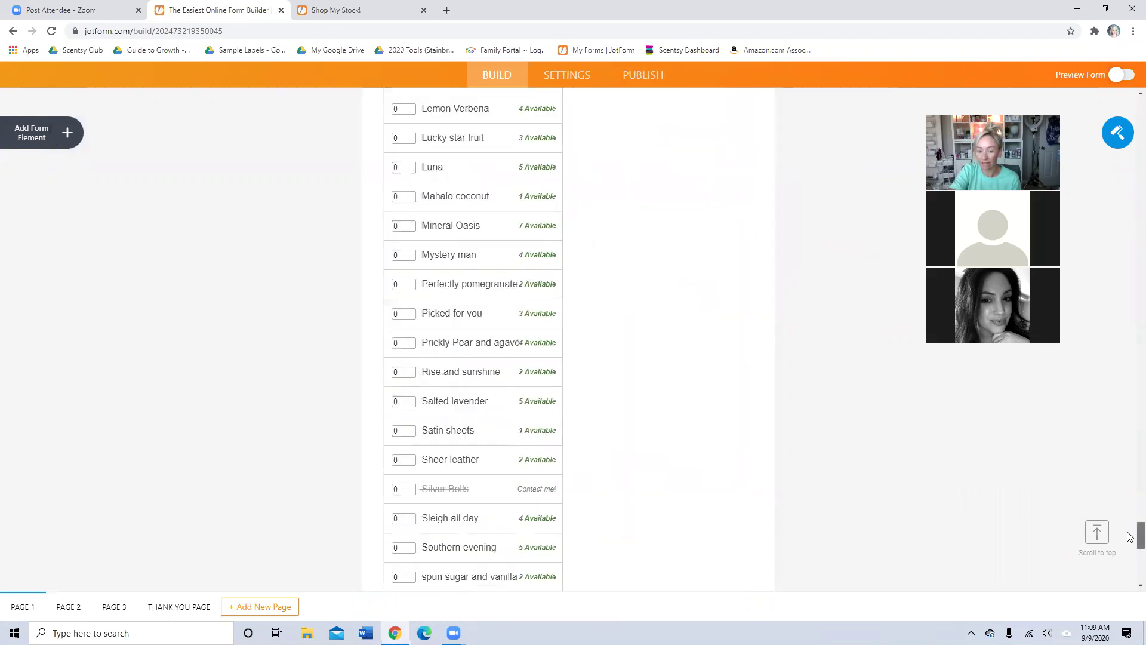
pyautogui.scroll(-10, 1131, 453)
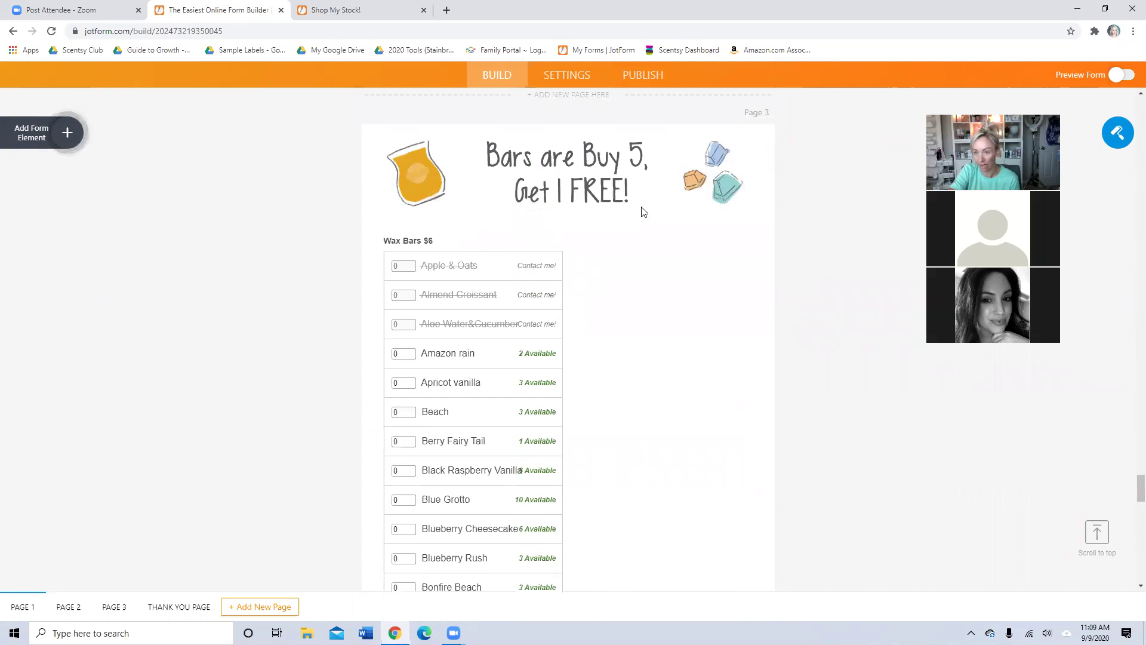
pyautogui.click(645, 376)
pyautogui.click(791, 239)
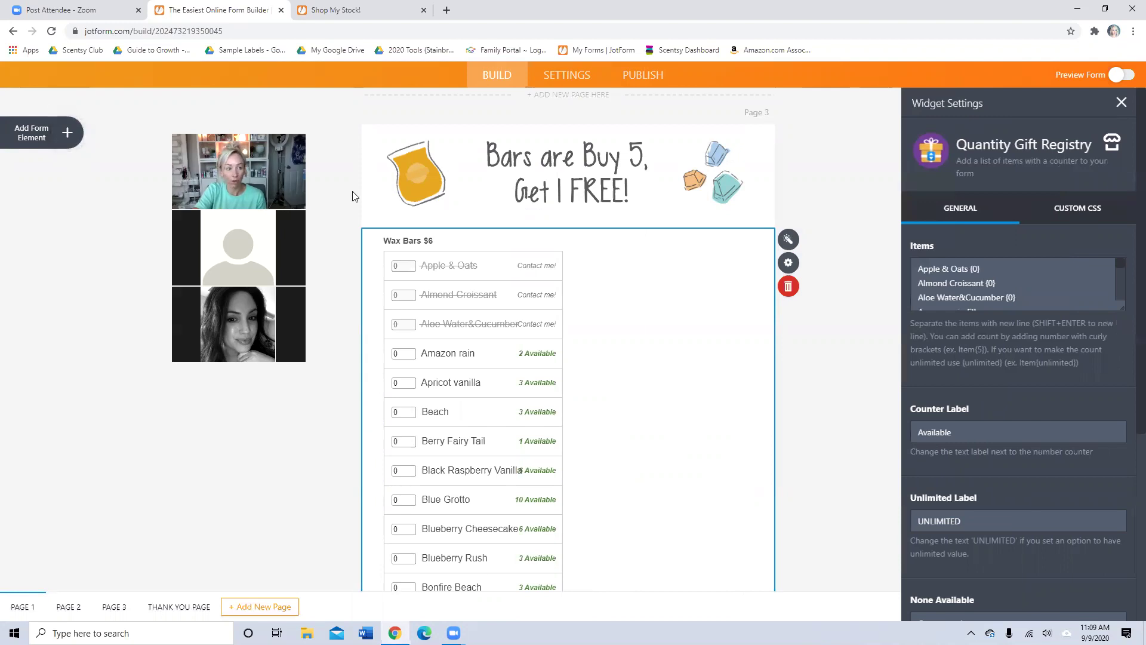
# Step: Search the form builder's widgets for "quan", and close the form elements and the widget settings
pyautogui.click(49, 135)
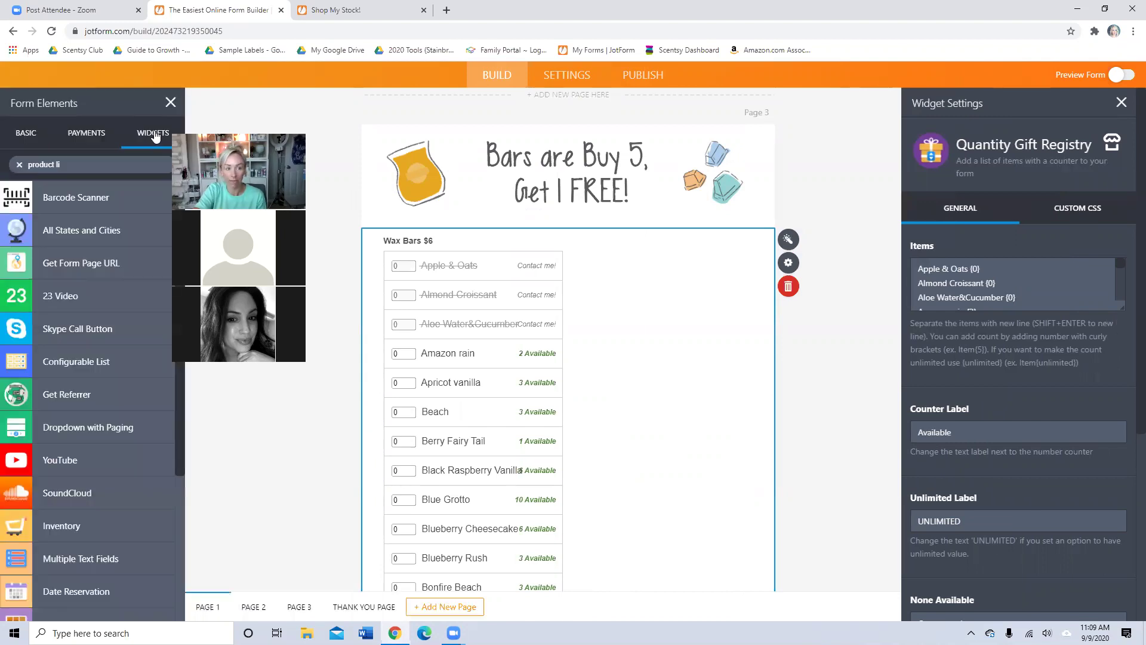
pyautogui.click(19, 164)
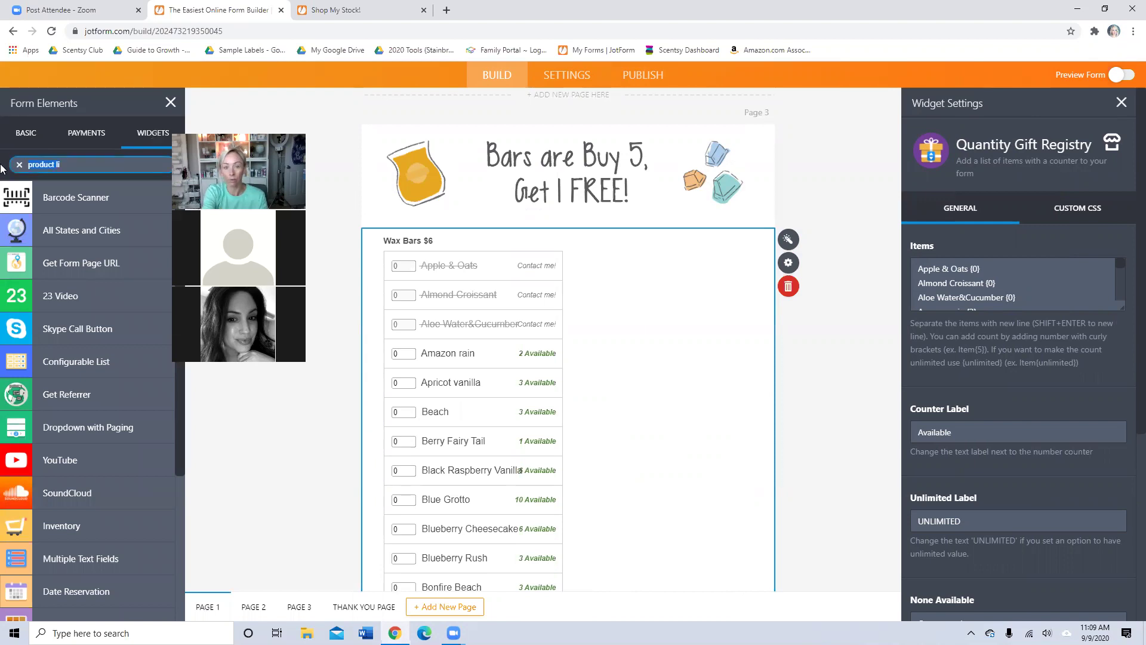
pyautogui.write('quan')
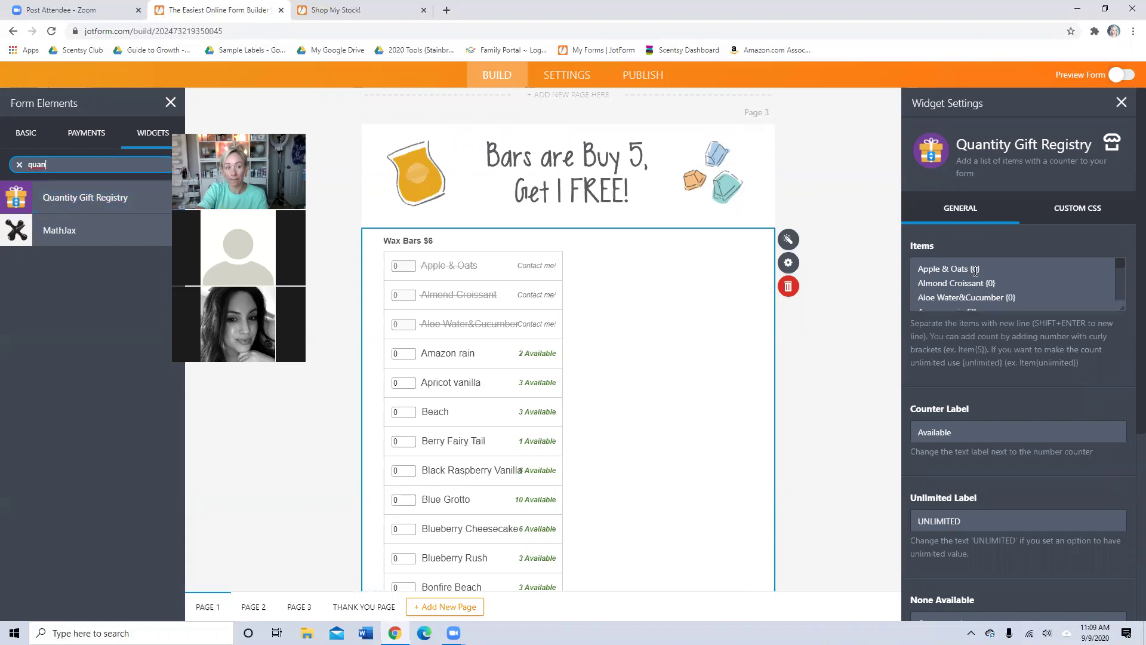
pyautogui.click(170, 104)
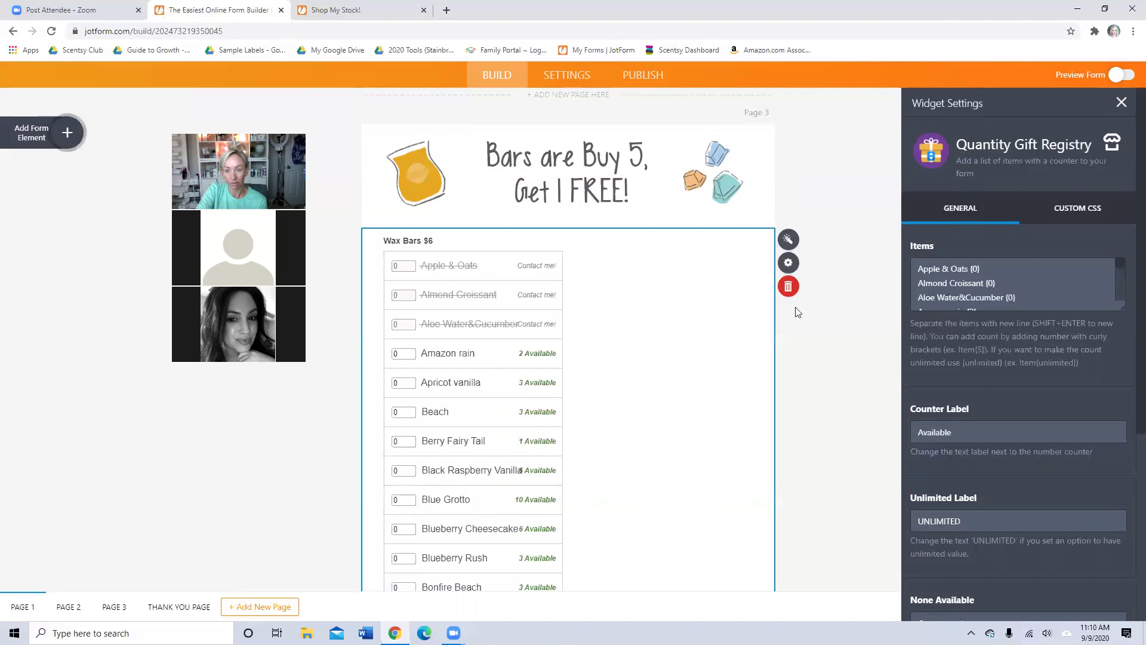
pyautogui.click(809, 325)
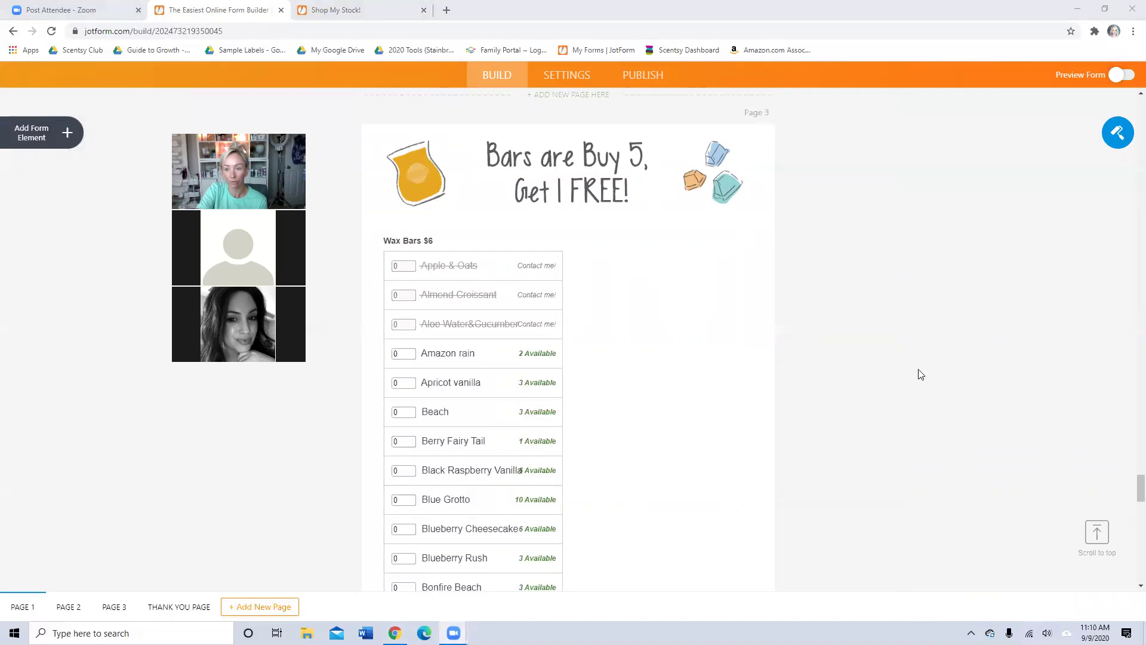
# Step: Reopen the Wax Bars list's widget settings to look at its items, and close them again
pyautogui.click(758, 257)
pyautogui.click(788, 238)
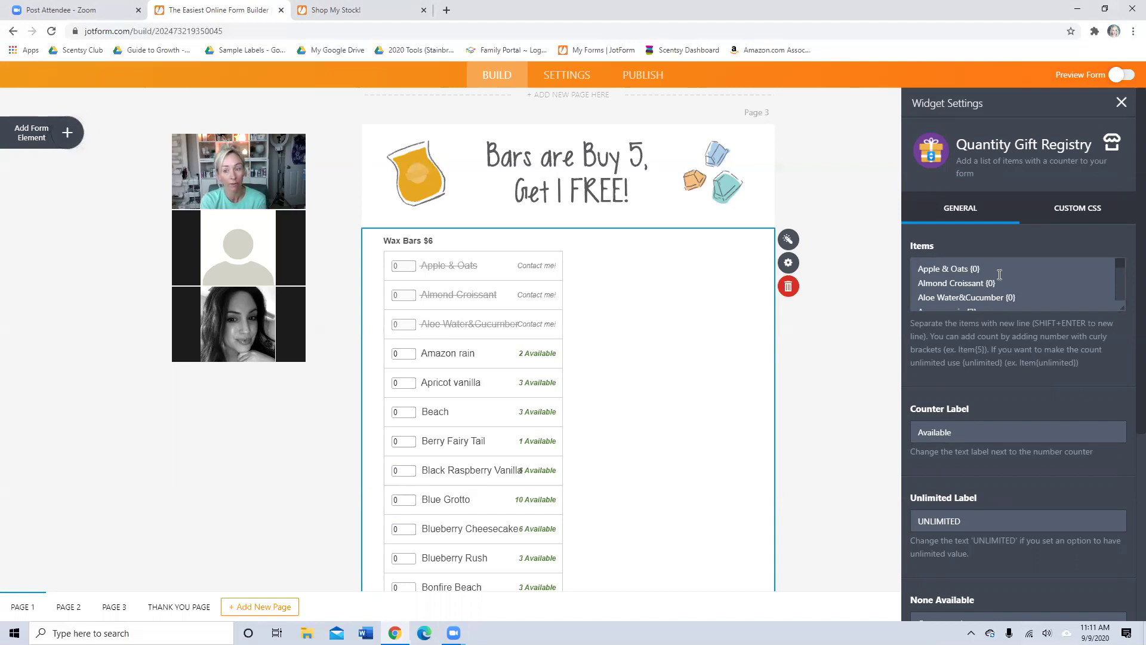
pyautogui.click(817, 325)
# Step: Add another Quantity Gift Registry widget to the end of the form and delete it again
pyautogui.scroll(3, 819, 330)
pyautogui.scroll(5, 819, 331)
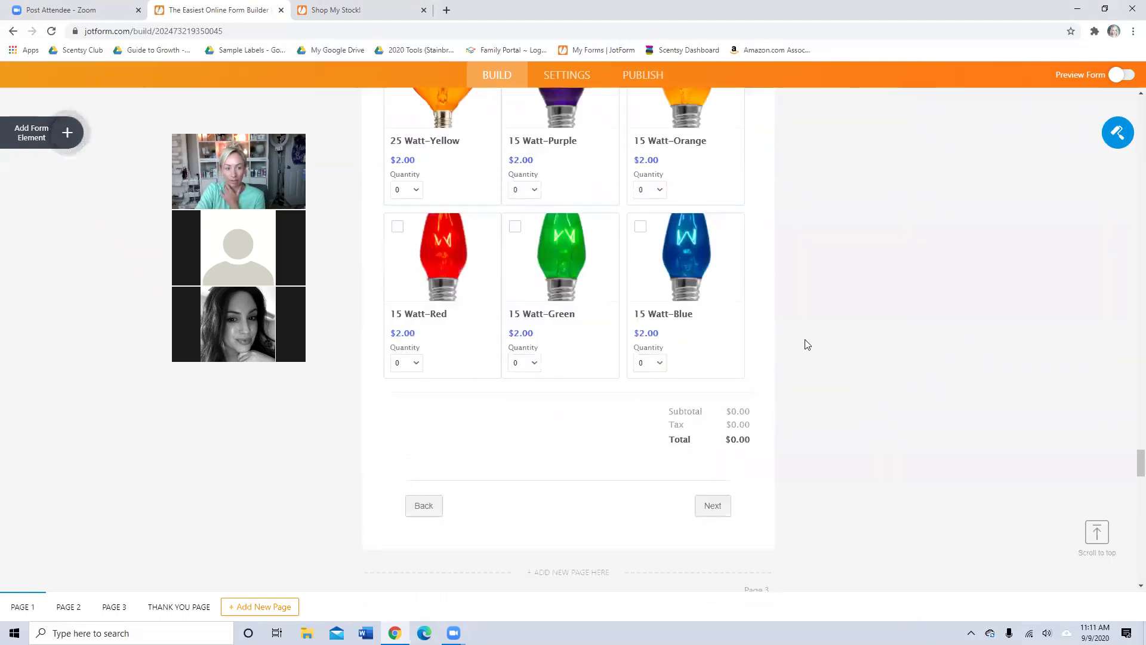
pyautogui.click(68, 143)
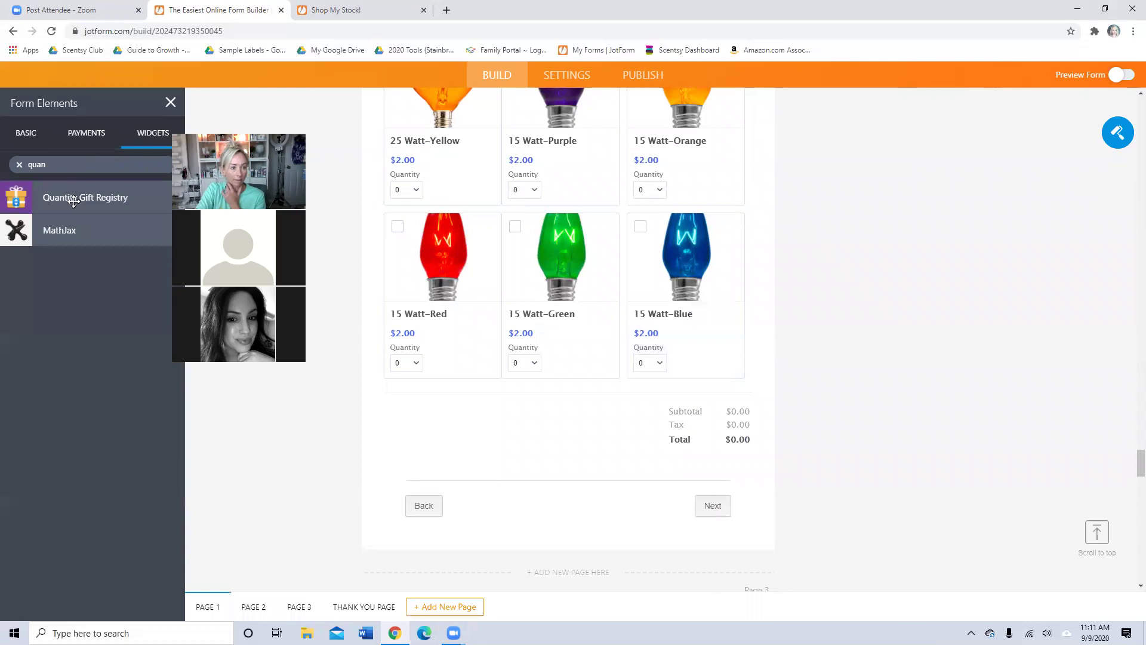
pyautogui.click(97, 213)
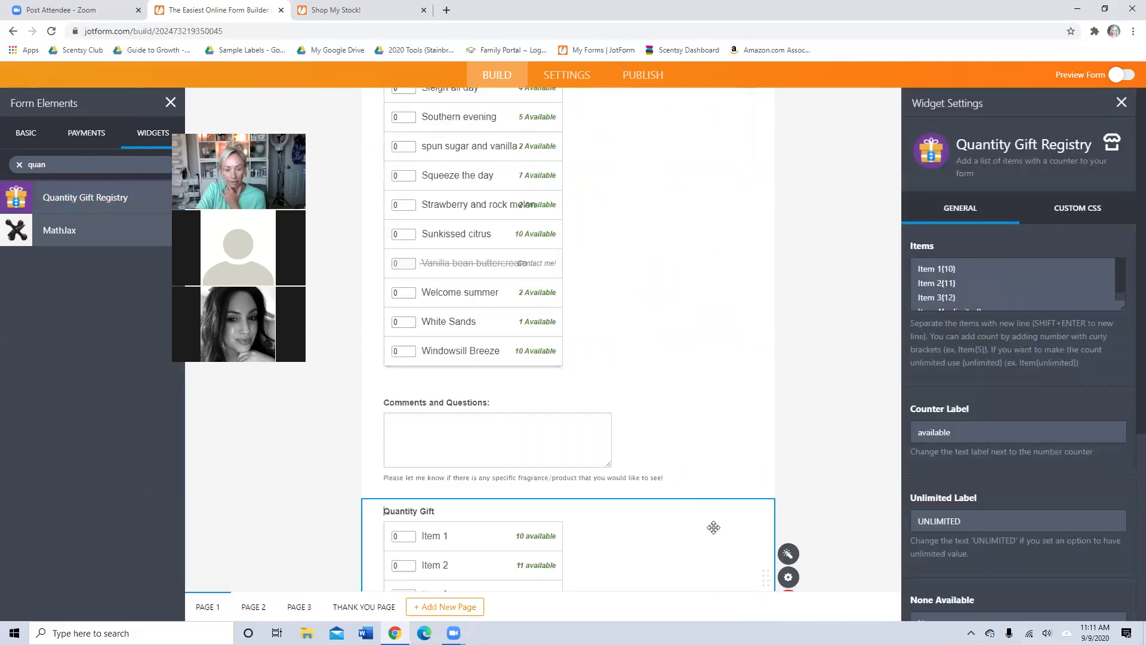
pyautogui.scroll(-3, 714, 528)
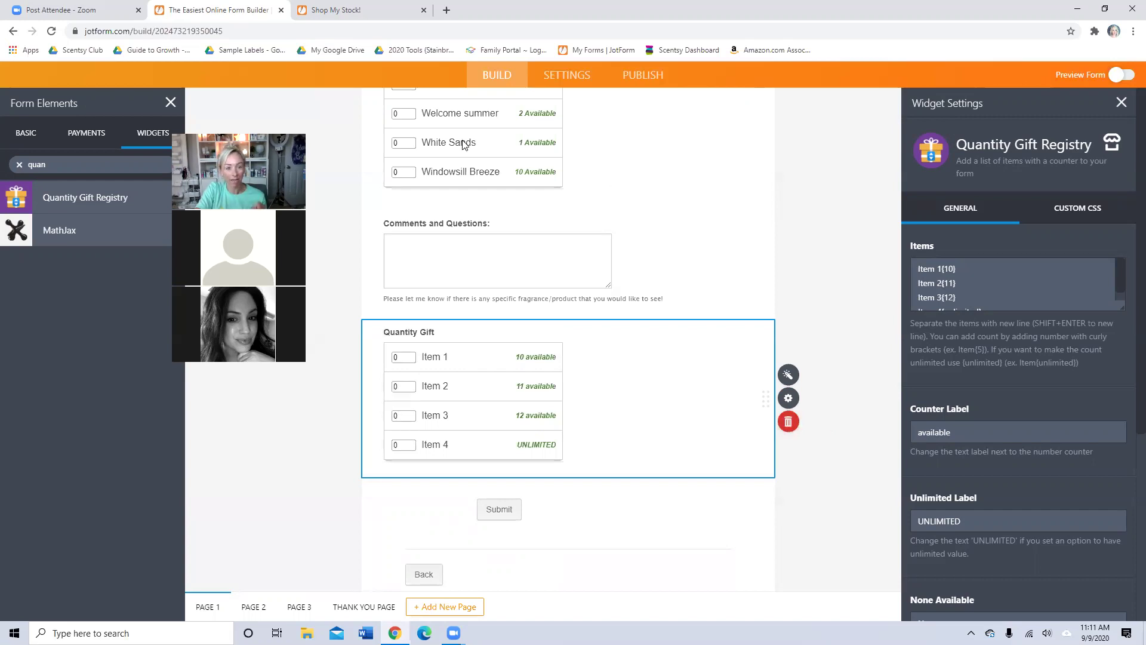
pyautogui.click(793, 421)
pyautogui.click(616, 377)
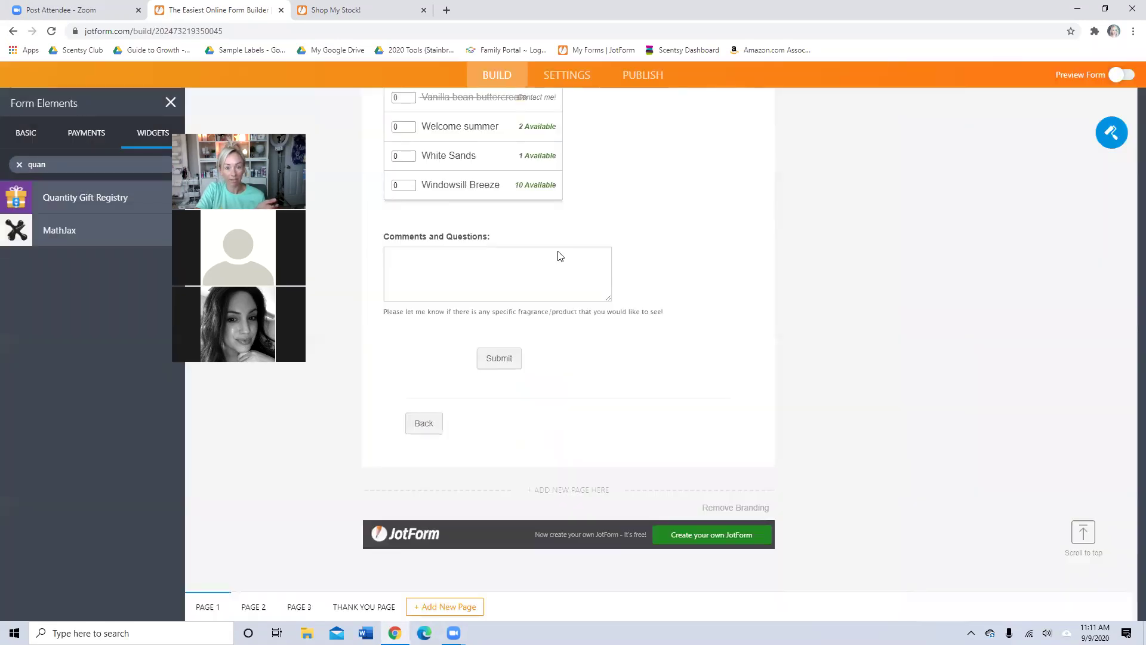
# Step: Look back over the Bulbs products and return to the Wax Bars list's widget settings
pyautogui.scroll(4, 540, 329)
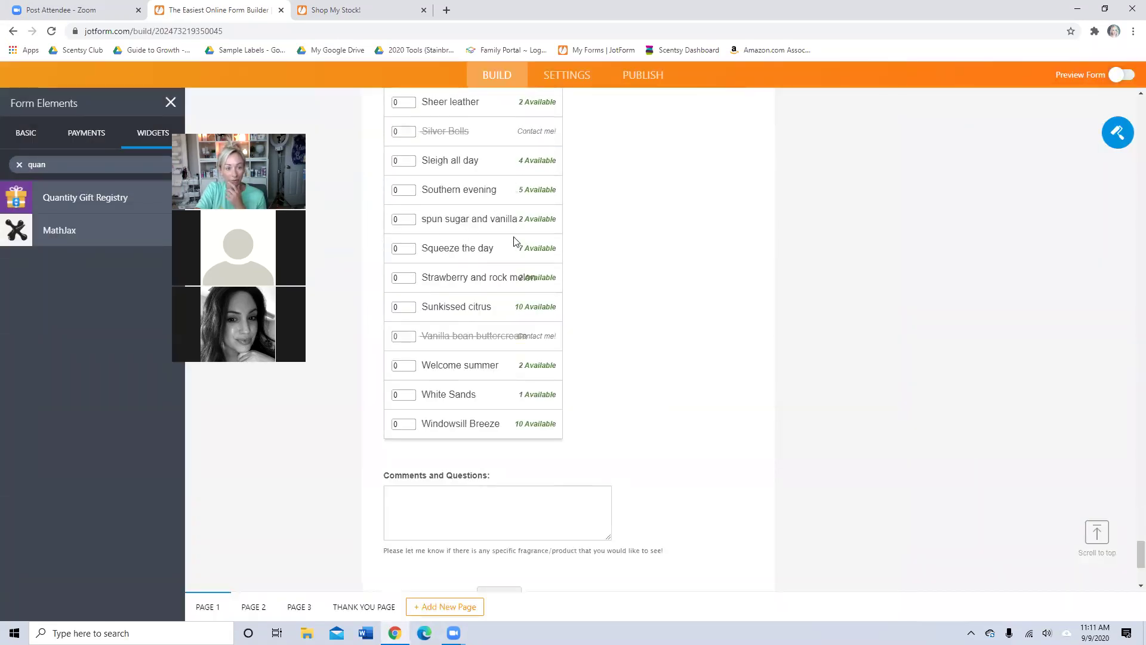
pyautogui.scroll(20, 513, 240)
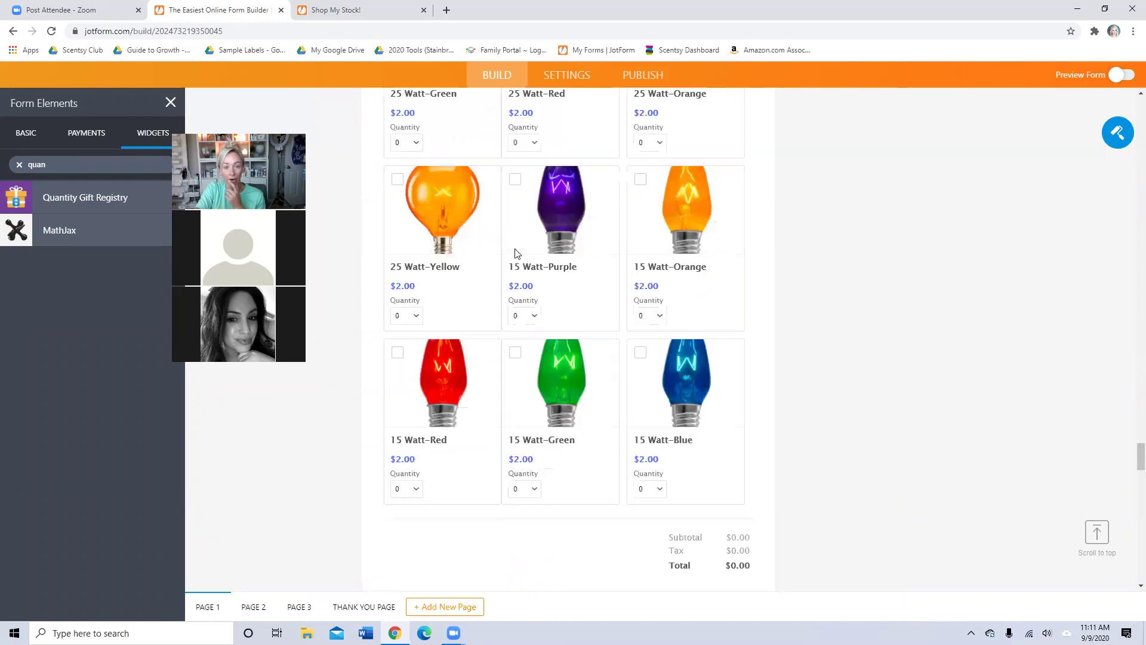
pyautogui.scroll(10, 555, 275)
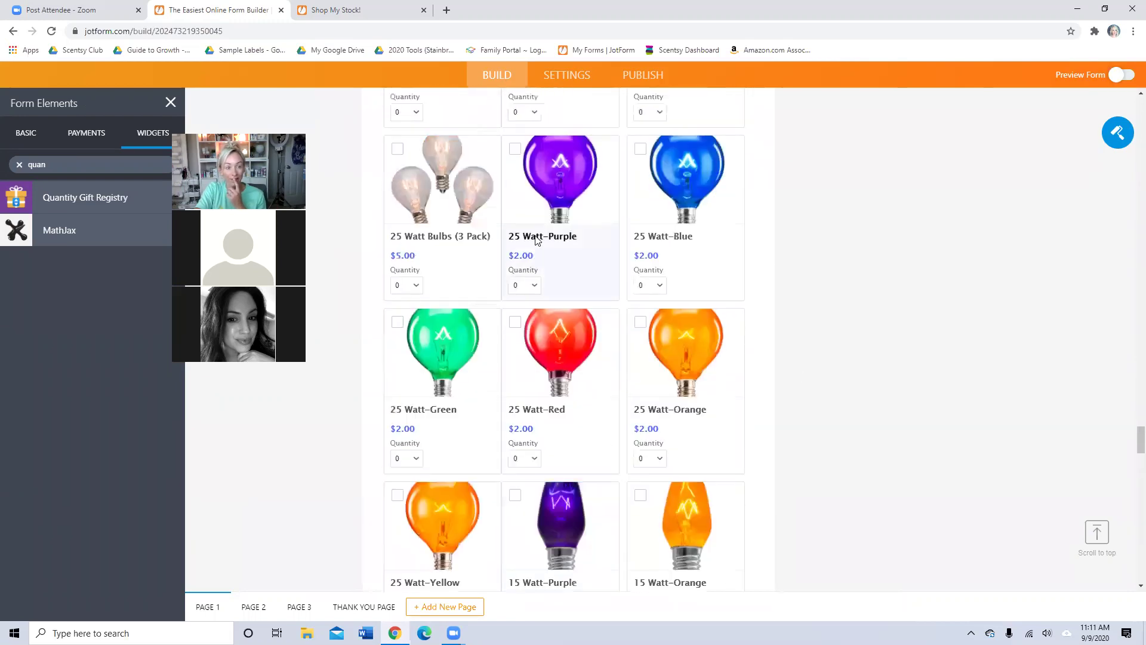
pyautogui.scroll(1, 535, 240)
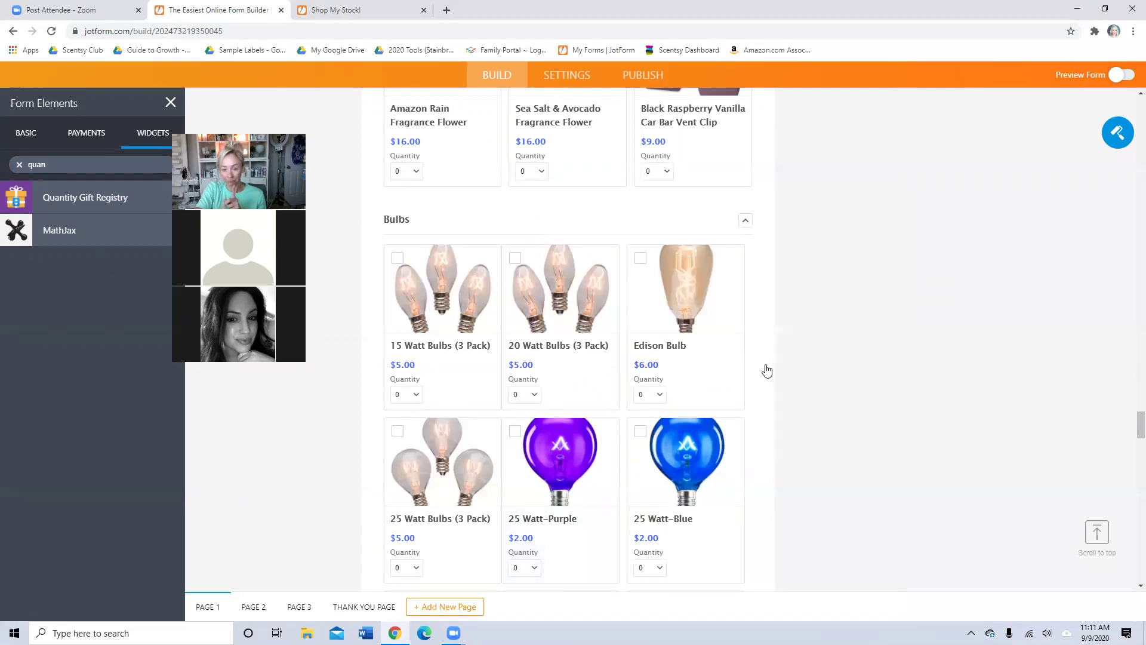
pyautogui.scroll(-10, 762, 364)
pyautogui.click(760, 348)
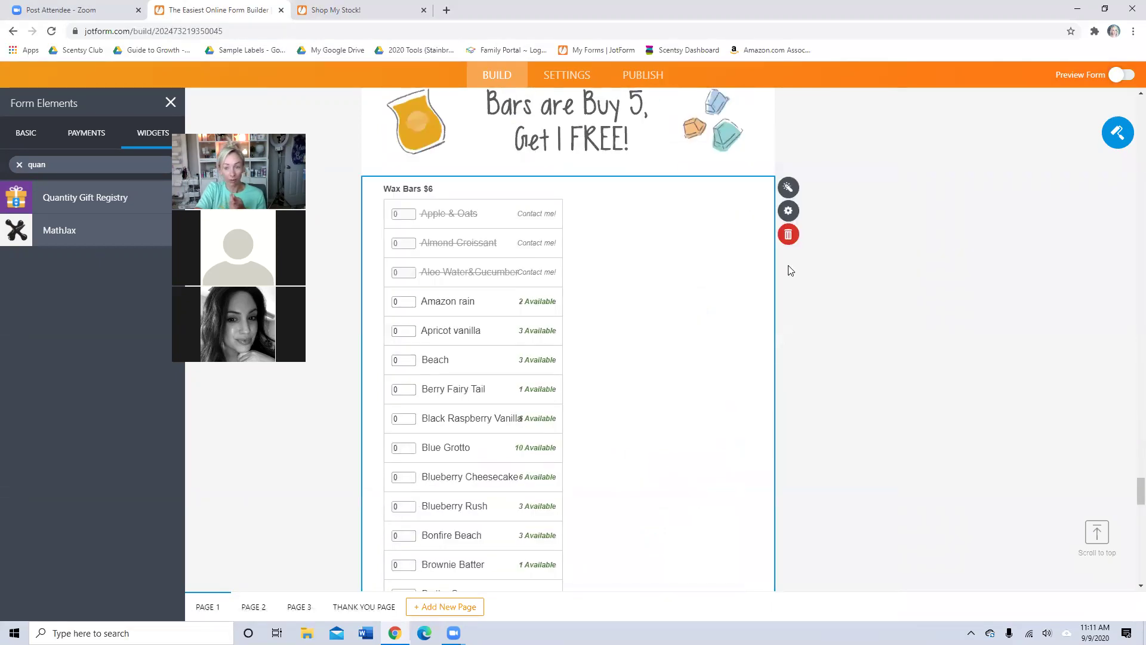
pyautogui.click(787, 188)
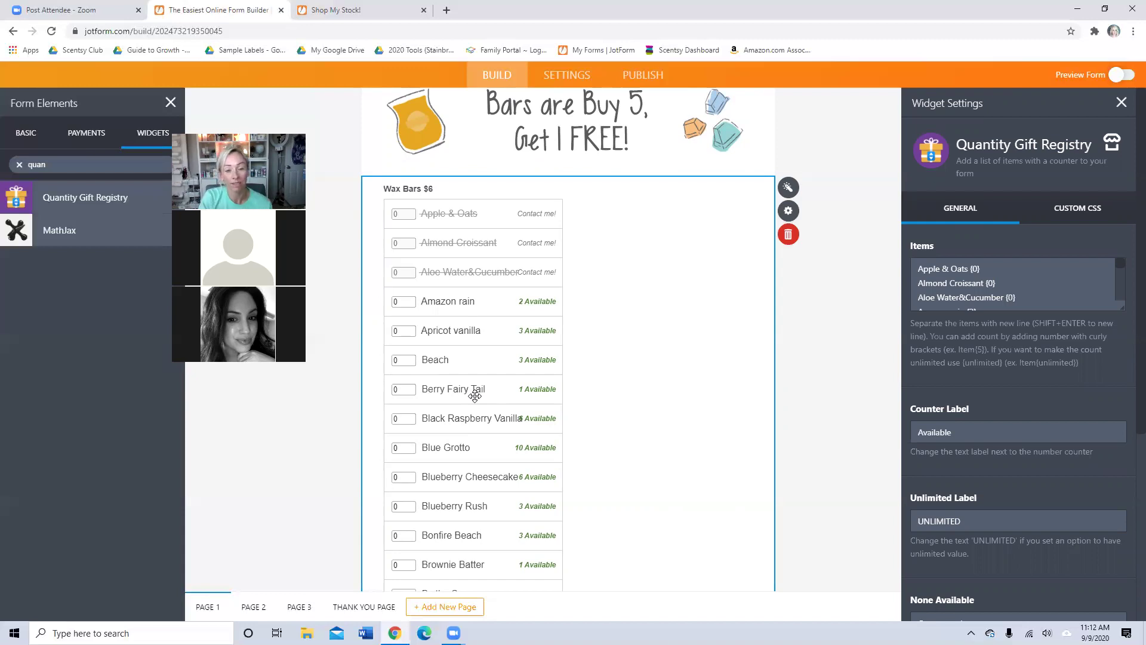
# Step: Examine how the Wax Bars items and their counts are written, including the hint for unlimited items
pyautogui.click(976, 273)
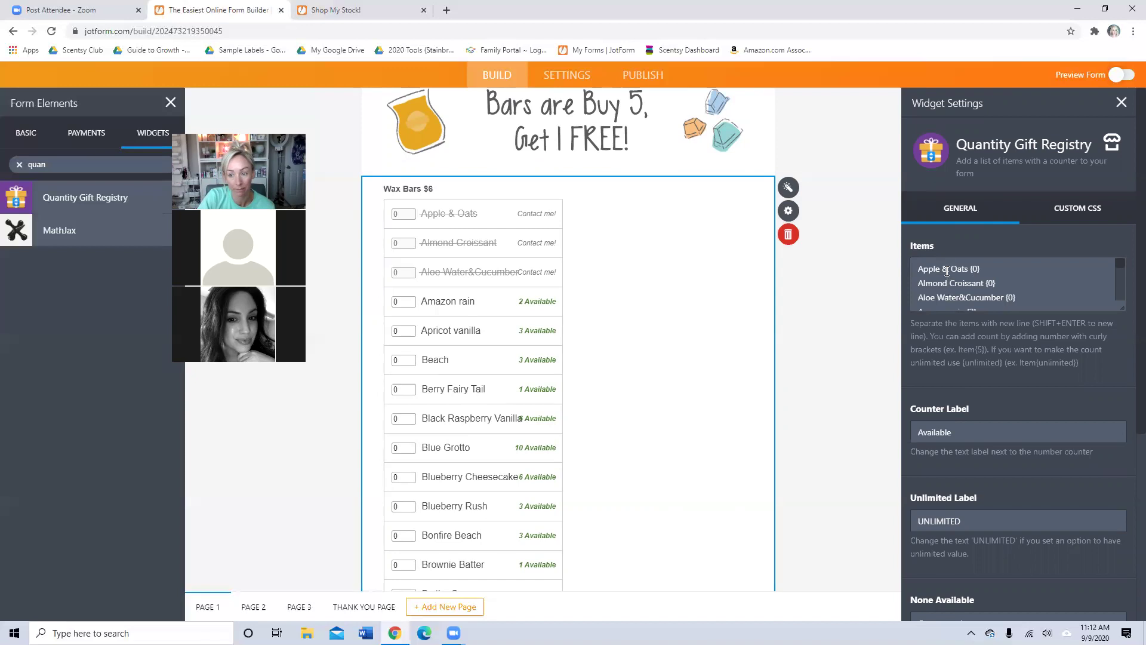
pyautogui.click(949, 283)
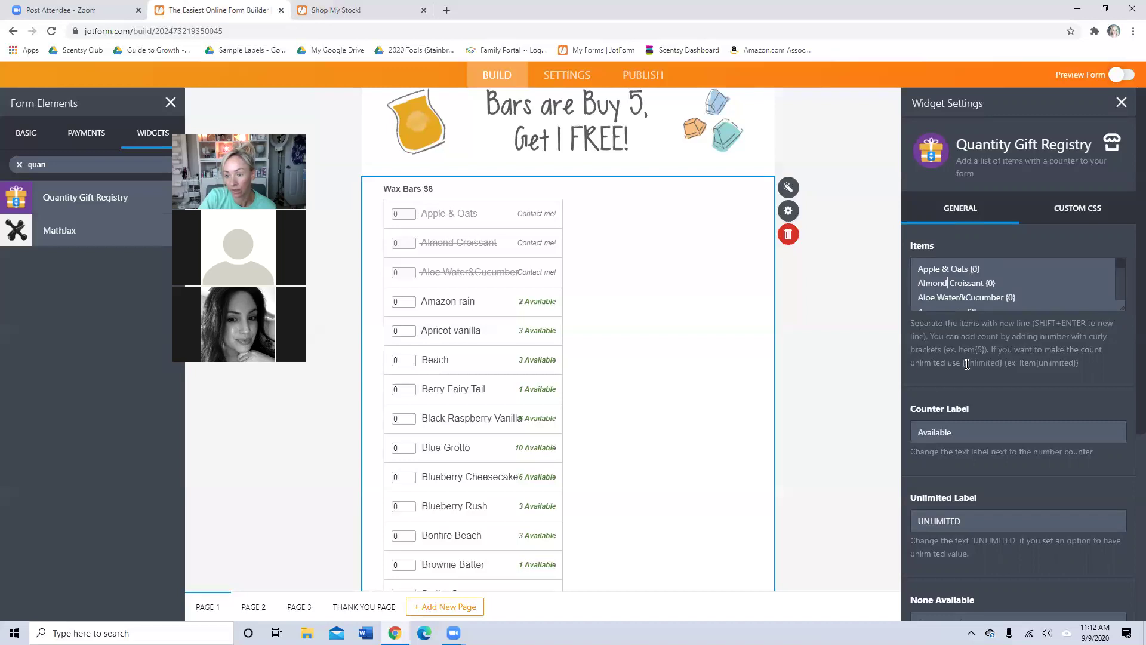
pyautogui.moveTo(961, 362); pyautogui.dragTo(1006, 365)
pyautogui.click(985, 386)
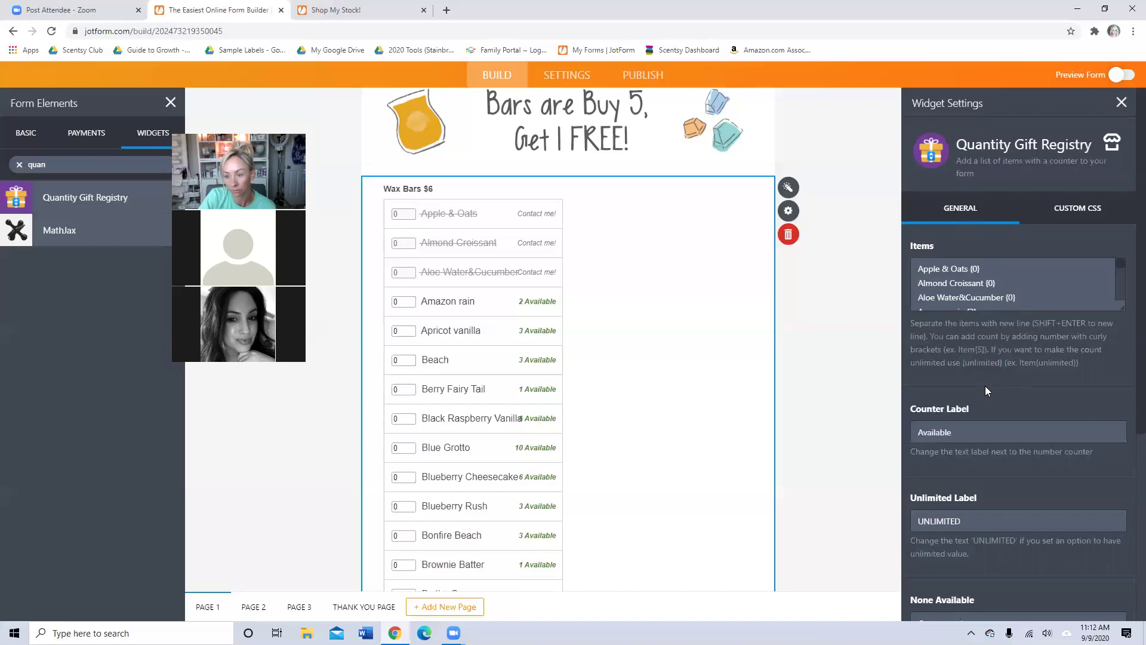